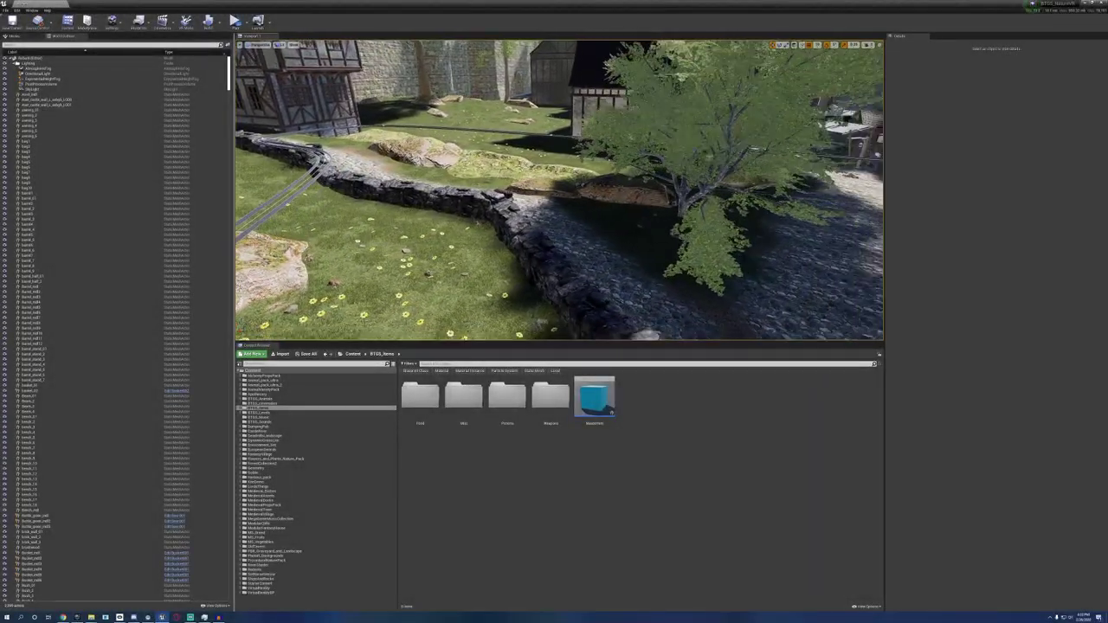
Step: Open the BTGG_Animals content folder for the lawn area beside the stone wall
right_click_drag(560, 191, 442, 171)
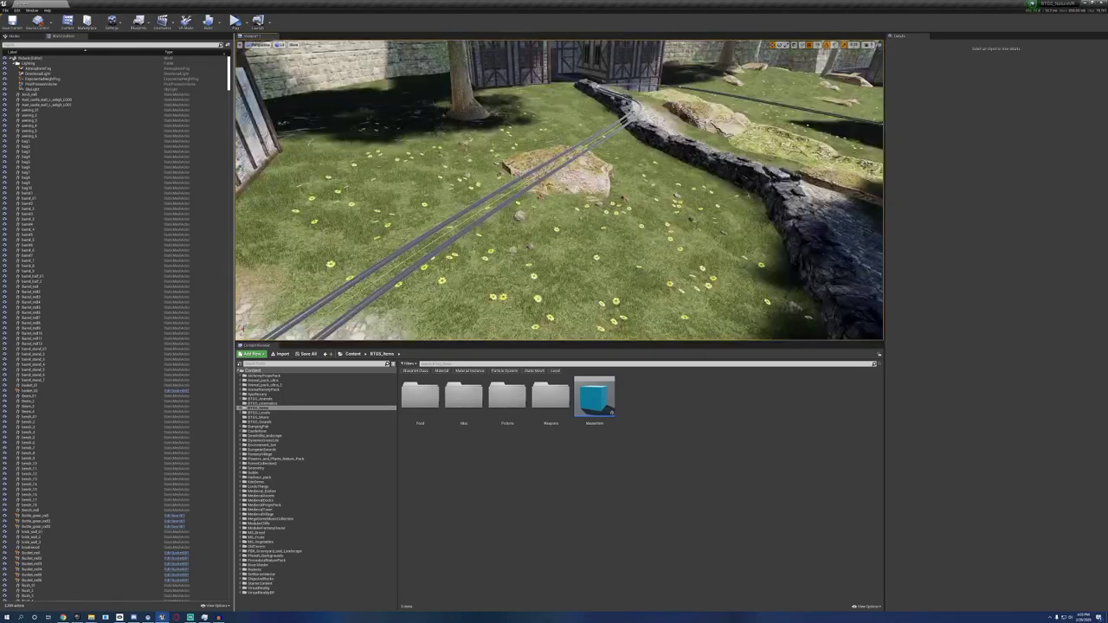
right_click_drag(495, 247, 498, 224)
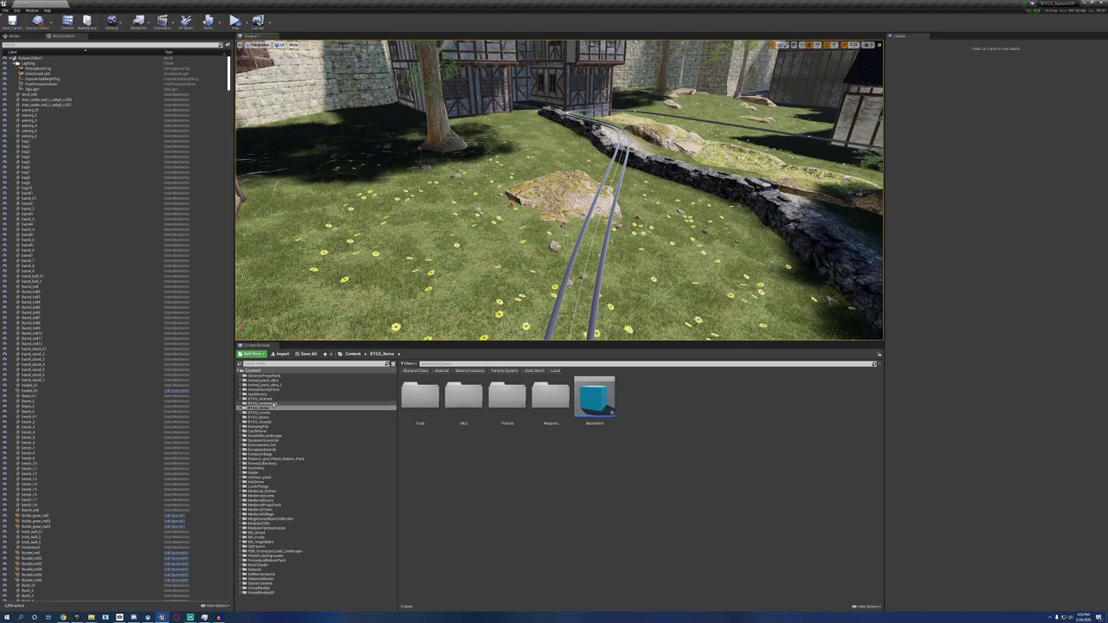
left_click(268, 400)
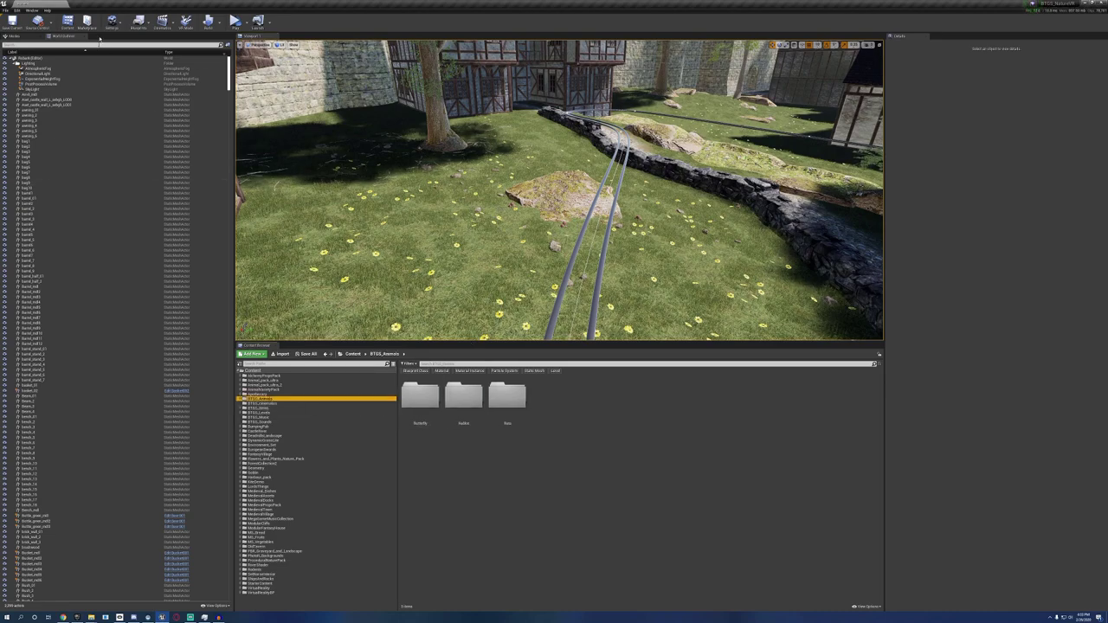
Step: Place a Nav Mesh Bounds Volume on the lawn beside the stone wall and enlarge it over the grass
left_click(98, 45)
left_click(15, 37)
left_click_drag(75, 206, 554, 189)
key("r")
right_click_drag(555, 189, 359, 235)
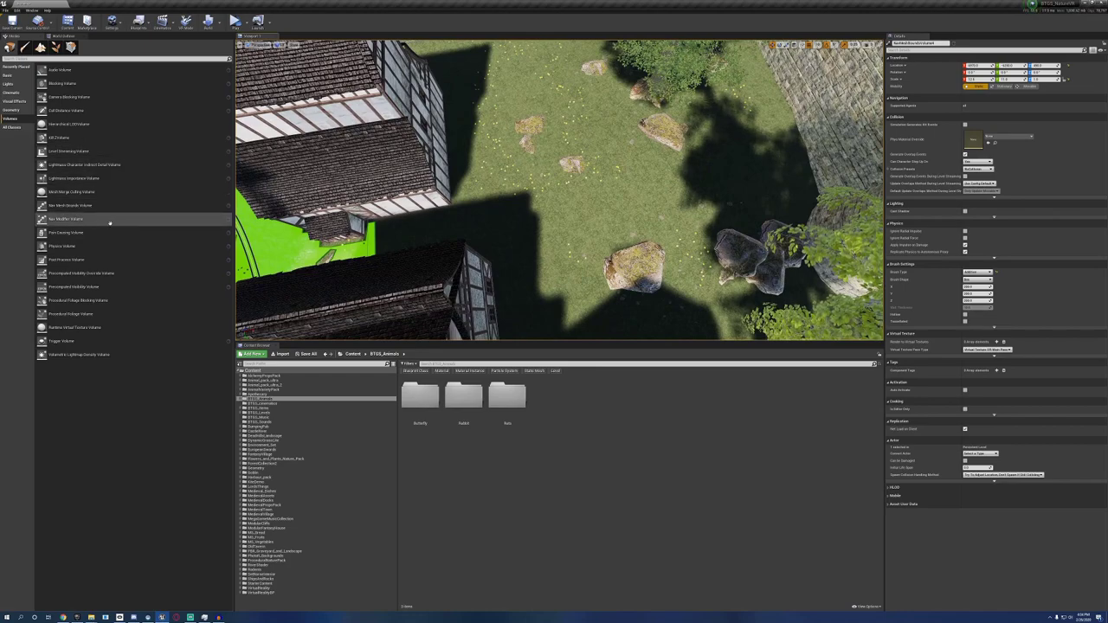
Step: Add another Nav Mesh Bounds Volume on the rocky grass behind the houses and stretch it lengthwise and widthwise over the area
left_click_drag(88, 209, 615, 115)
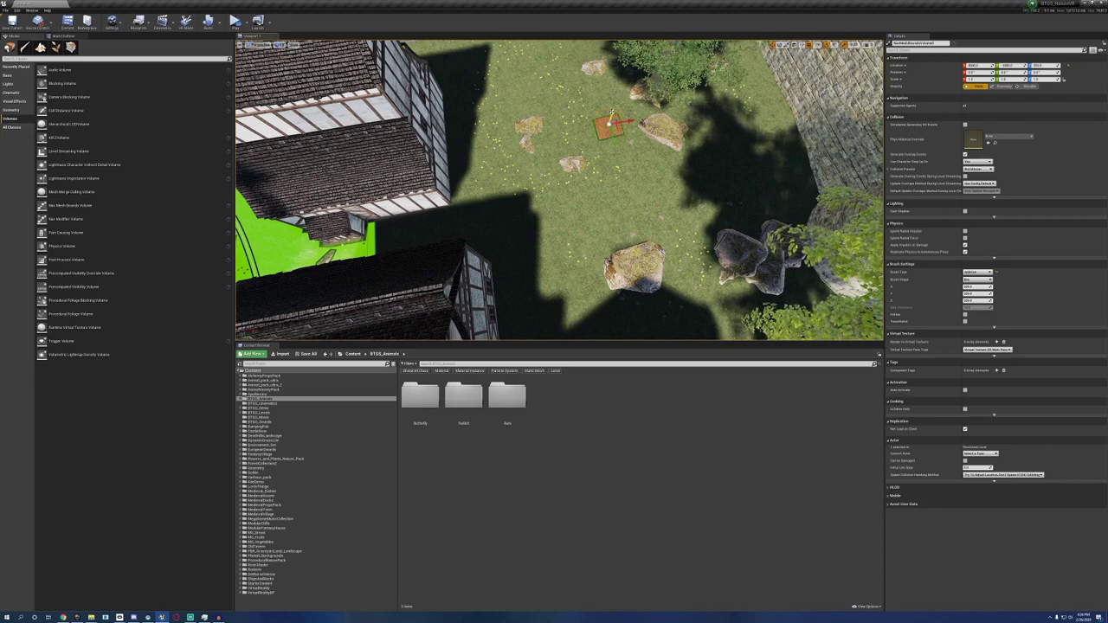
key("e")
key("r")
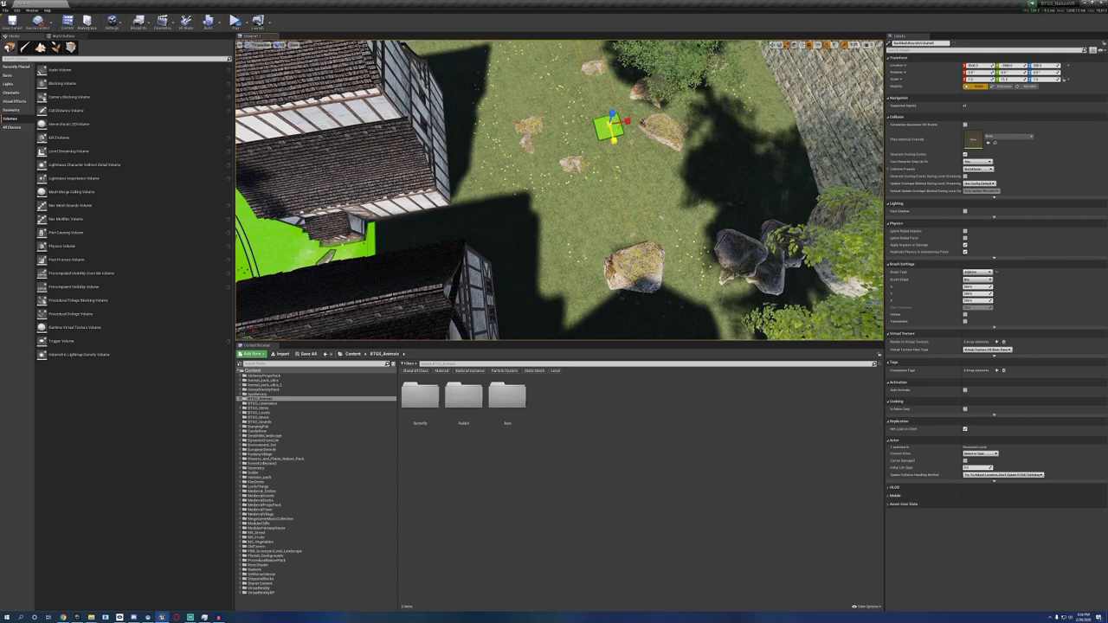
left_click_drag(615, 140, 617, 167)
right_click_drag(615, 141, 635, 126)
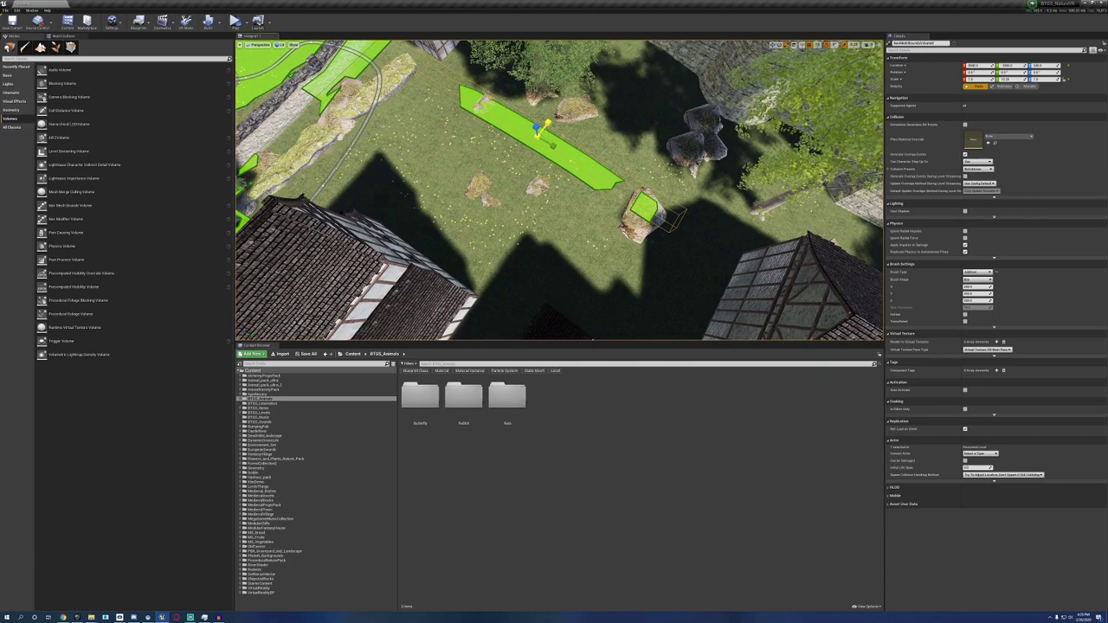
left_click_drag(547, 124, 648, 66)
right_click_drag(547, 124, 654, 123)
mouse_move(500, 155)
right_mouse_down()
mouse_move(482, 144)
mouse_move(493, 148)
right_mouse_up()
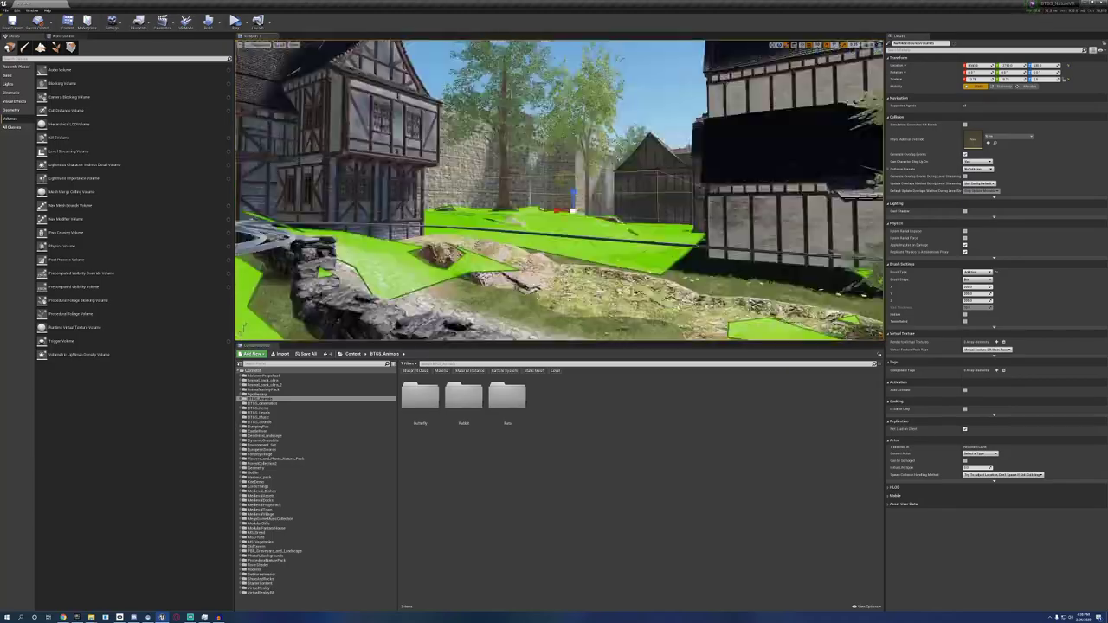
Step: Delete the picked object in the grass yard between the houses and hide the navigation mesh overlay
right_click_drag(559, 190, 641, 294)
left_click(559, 191)
key("Delete")
right_click_drag(559, 191, 485, 132)
key("p")
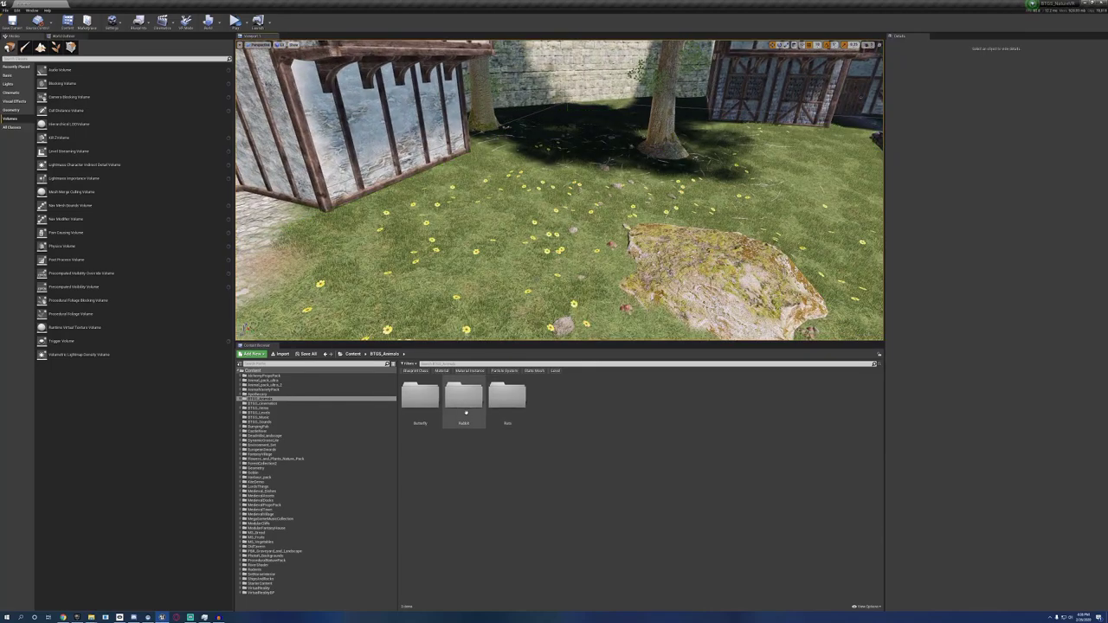
Step: Open the Rabbit001 blueprint from the Rabbit folder and maximize its editor window
double_click(469, 400)
double_click(435, 422)
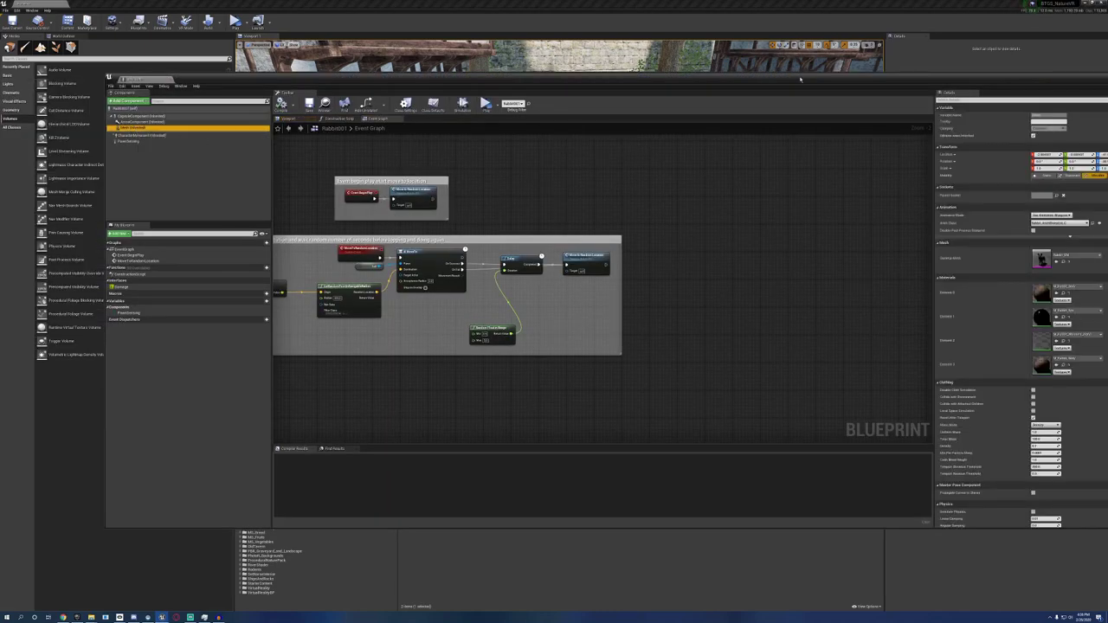
left_click_drag(800, 78, 659, 62)
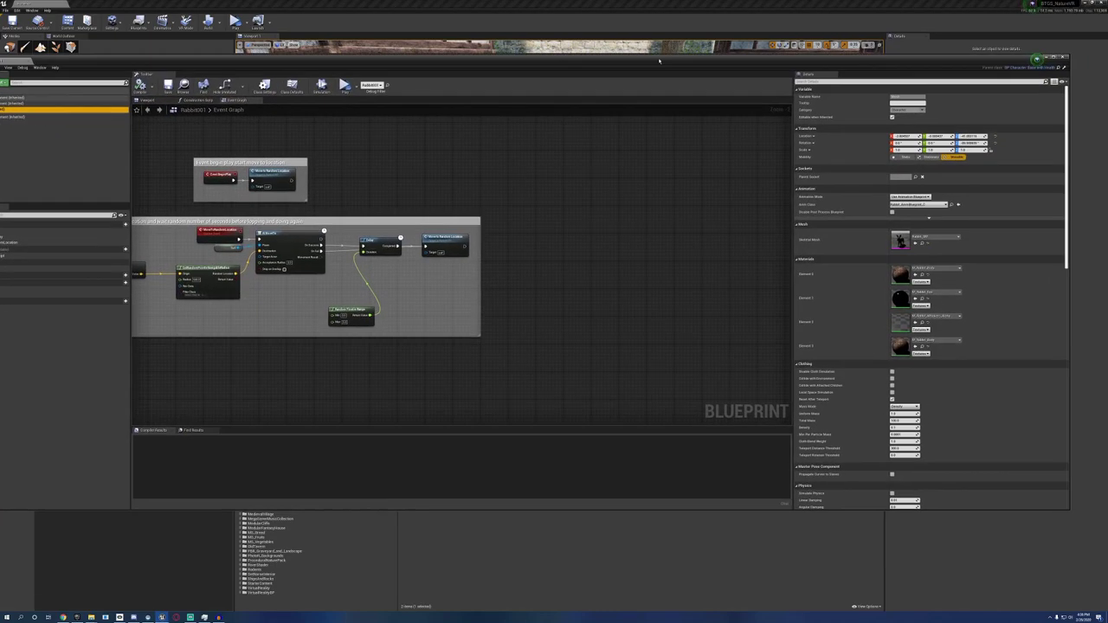
left_click(1044, 59)
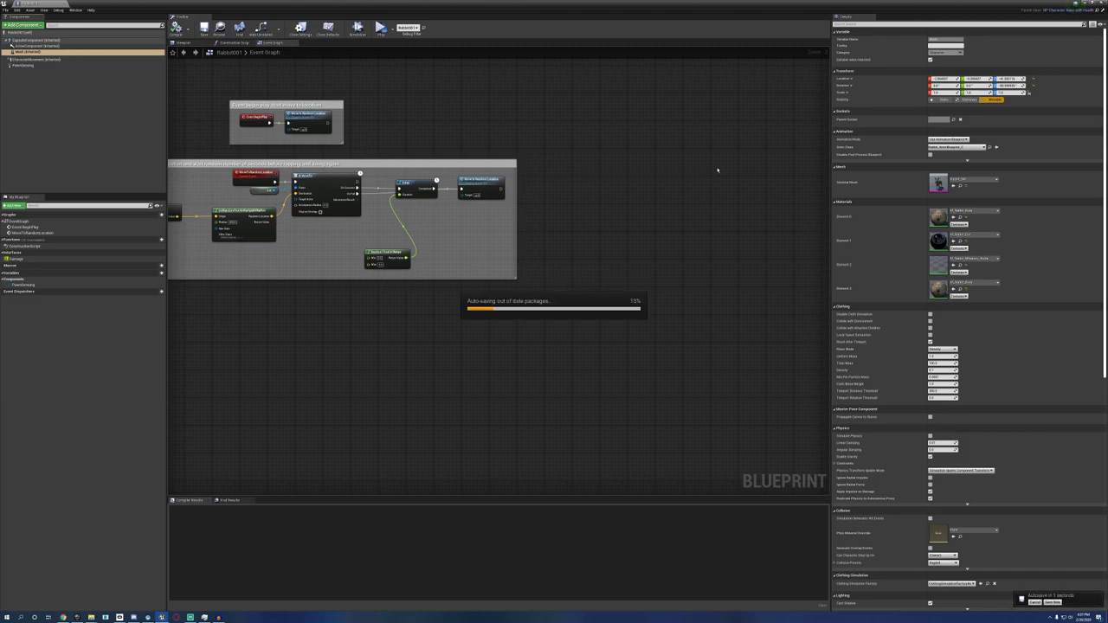
Step: Change the collision preset of the rabbit's mesh component
scroll(936, 407, "down", 3)
left_click(936, 434)
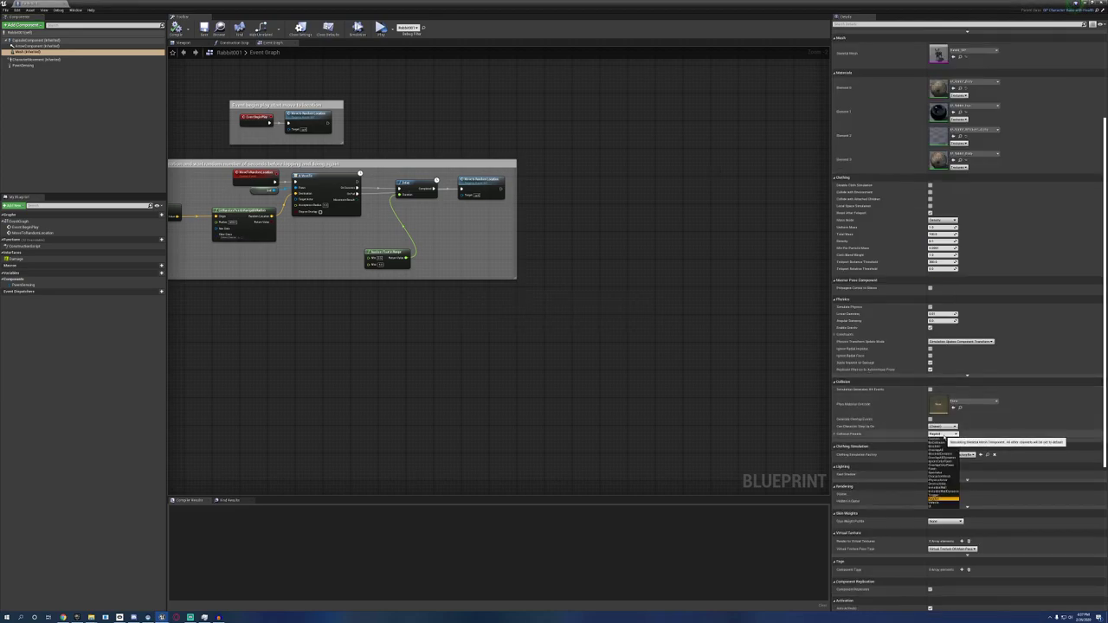
left_click(943, 445)
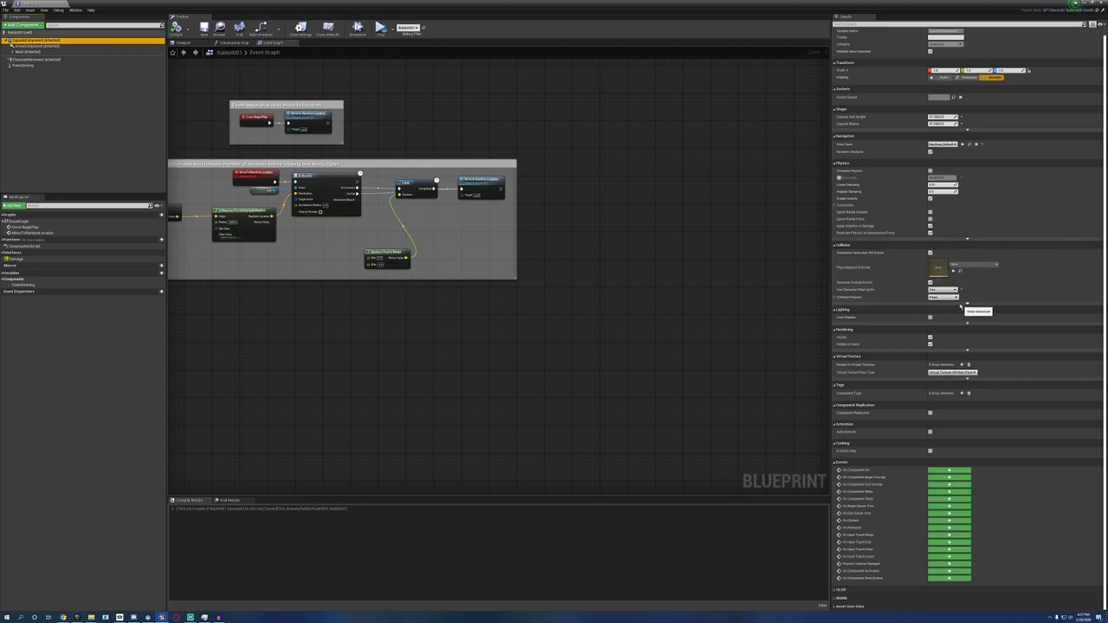
Step: Set the rabbit capsule's collision preset to Custom with the Camera response on Block, and save and close the blueprint
left_click(944, 297)
left_click(943, 303)
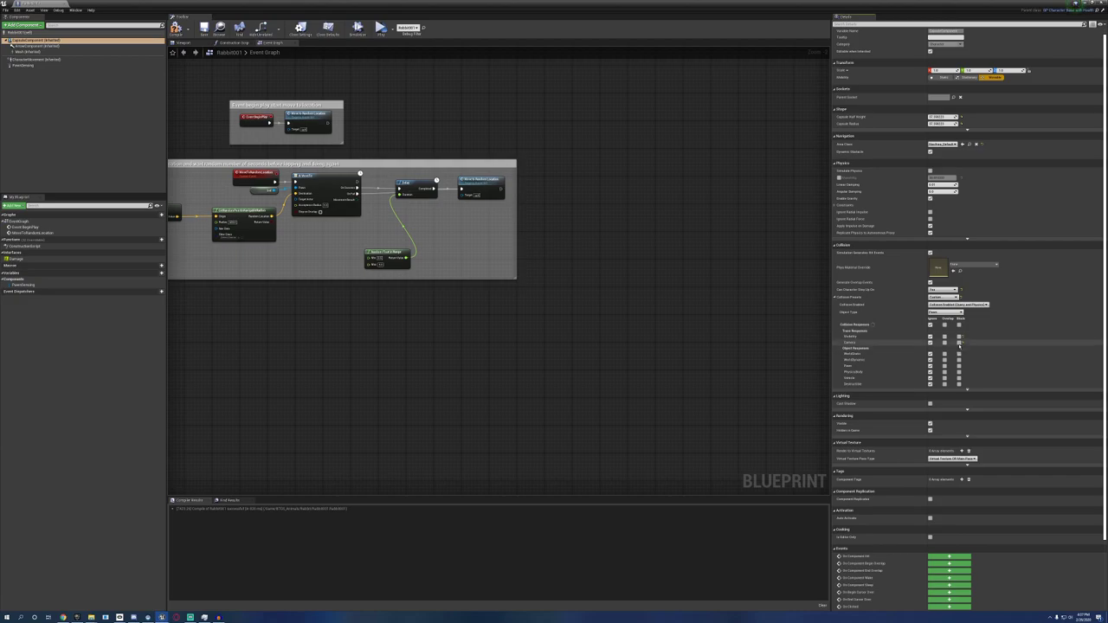
left_click(959, 344)
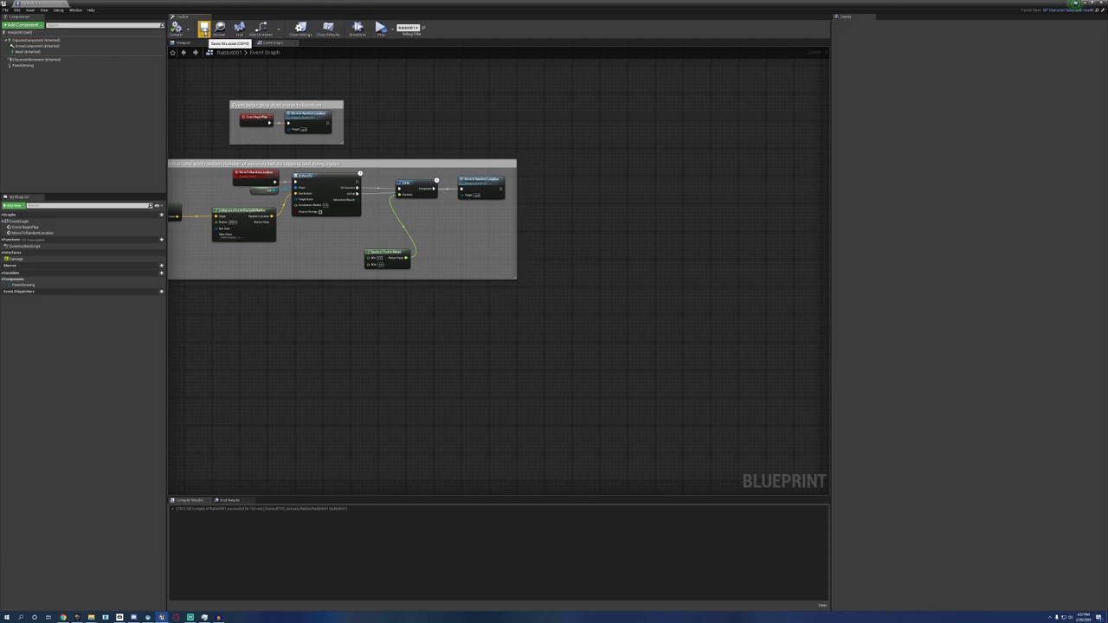
left_click(205, 29)
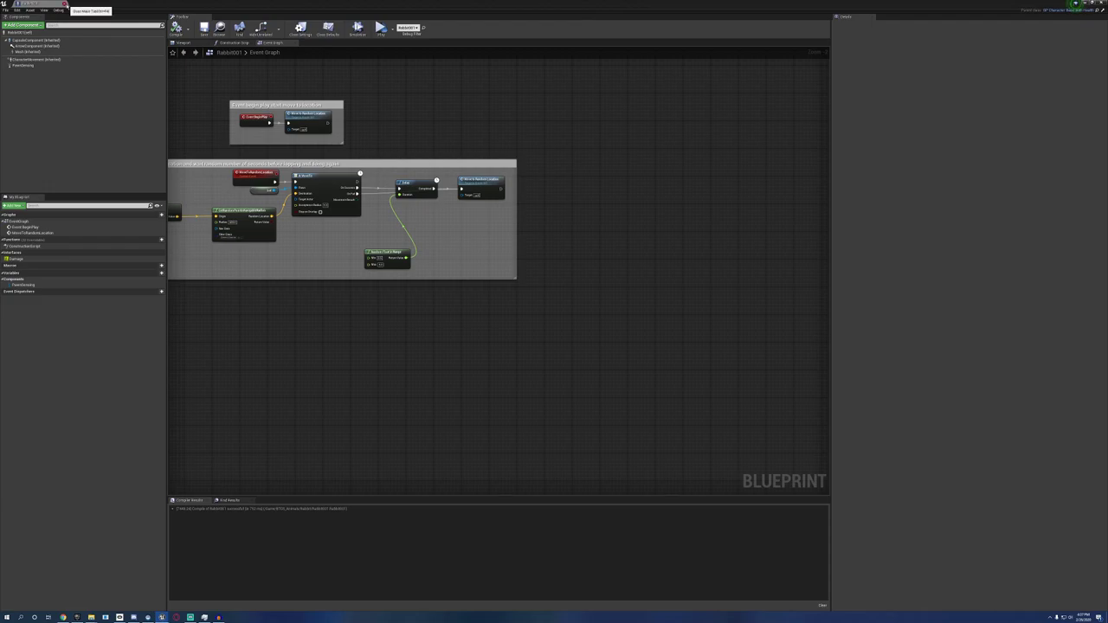
left_click(64, 5)
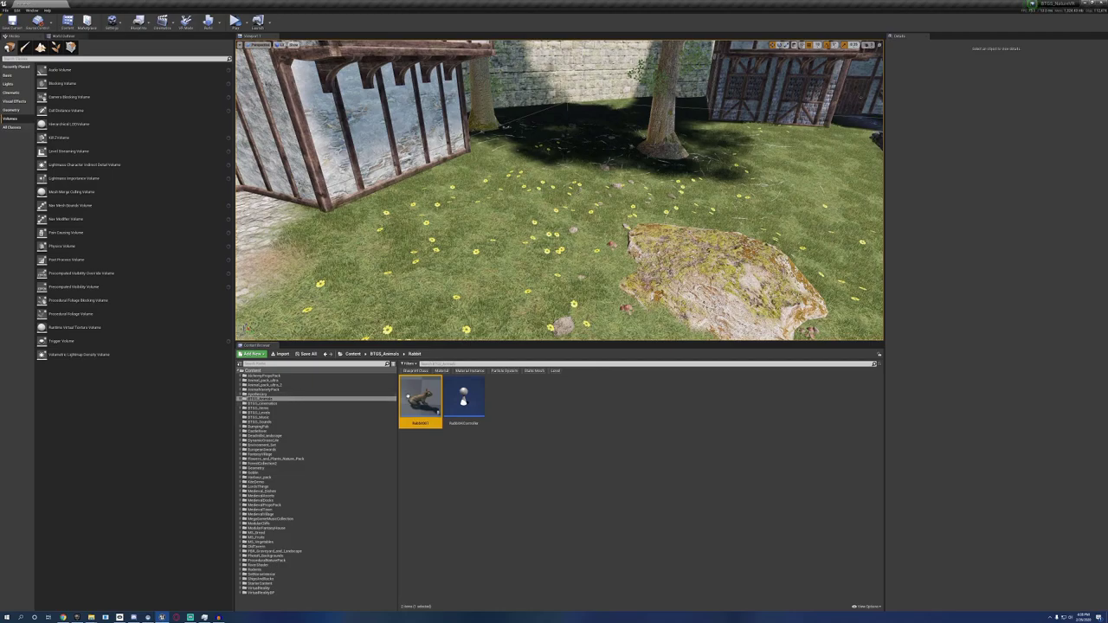
Step: Place several Rabbit001 actors at different spots on the lawn near the stone wall
left_click_drag(420, 400, 437, 264)
left_click_drag(437, 264, 437, 264)
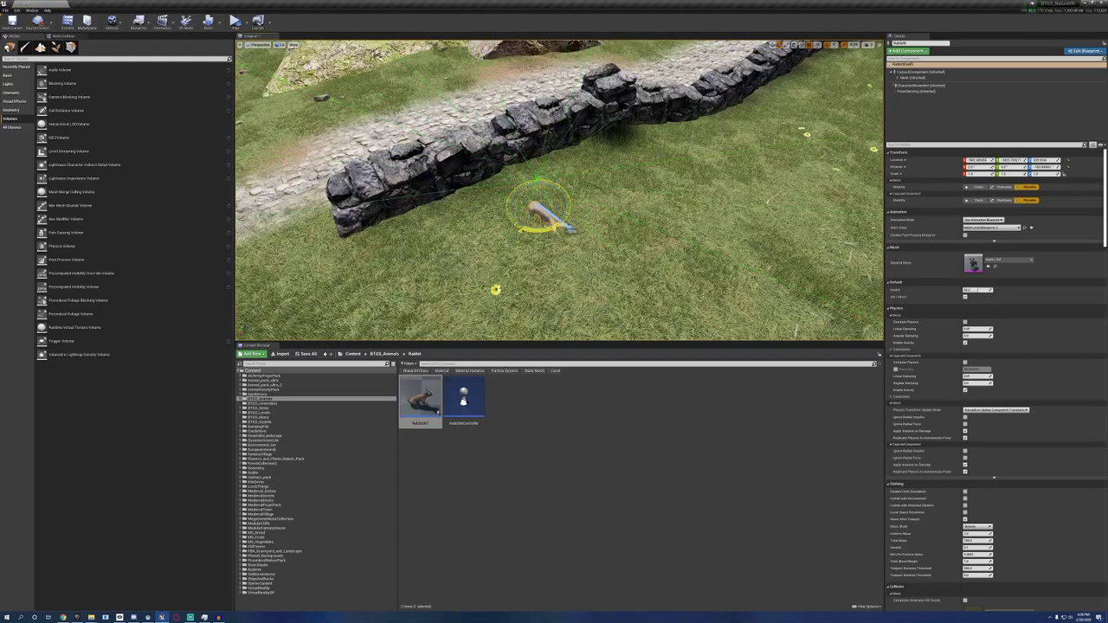
right_click_drag(554, 208, 589, 234)
mouse_move(423, 398)
left_mouse_down()
mouse_move(400, 200)
mouse_move(422, 197)
left_mouse_up()
key("e")
mouse_move(519, 208)
right_mouse_down()
mouse_move(537, 139)
mouse_move(467, 139)
mouse_move(455, 173)
right_mouse_up()
mouse_move(371, 260)
right_mouse_down()
mouse_move(433, 268)
mouse_move(450, 338)
mouse_move(372, 327)
right_mouse_up()
left_click_drag(420, 398, 501, 212)
right_click_drag(524, 222, 545, 236)
Step: Place Butterfly actors from the Butterfly folder above the lawn around the tree and stone wall
left_click(263, 395)
left_click(263, 403)
left_click(263, 399)
double_click(424, 401)
left_click_drag(421, 401, 498, 210)
right_click_drag(521, 210, 525, 211)
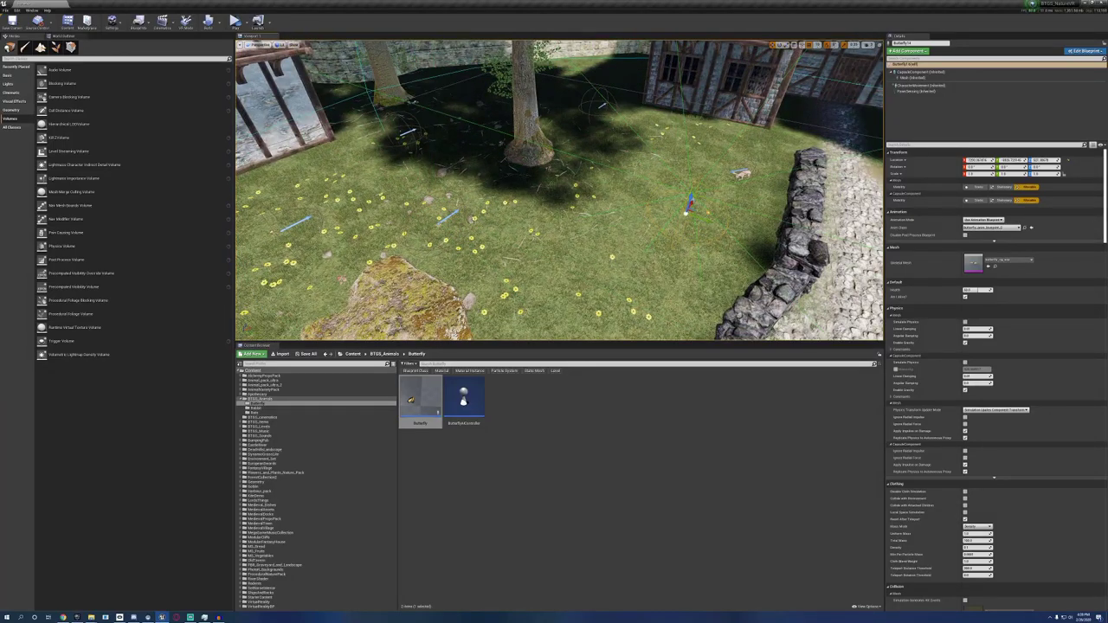
Step: Display the navigation mesh over the lawn and select the rabbit near the stone wall
left_click(444, 247)
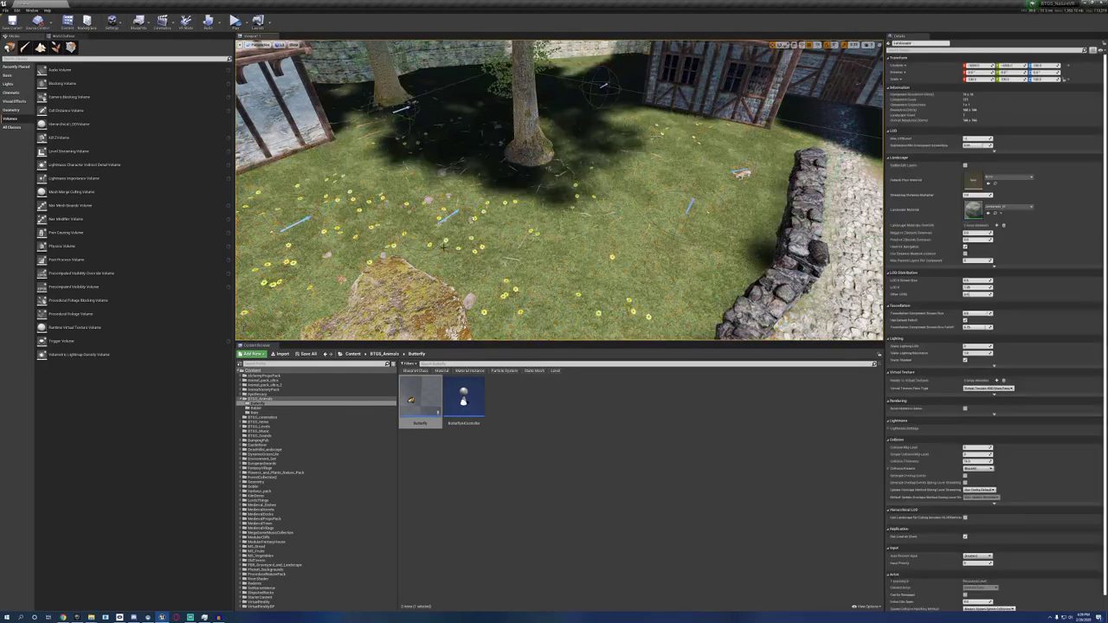
left_click(448, 216)
right_click_drag(448, 216, 532, 316)
key("p")
left_click(666, 194)
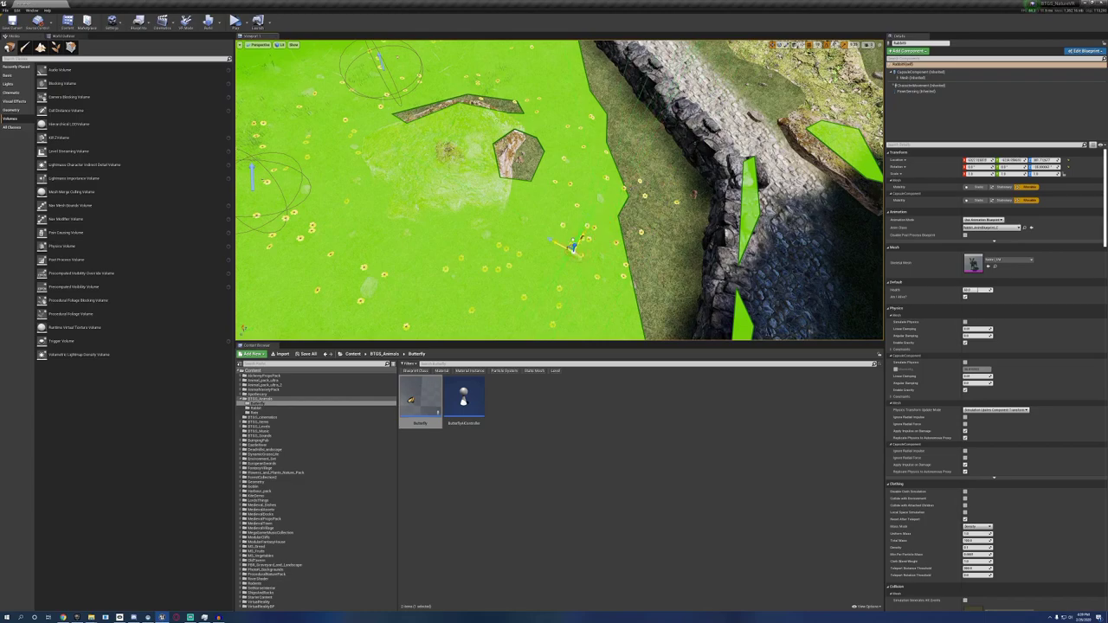
mouse_move(667, 194)
right_mouse_down()
mouse_move(545, 177)
mouse_move(628, 227)
mouse_move(697, 186)
mouse_move(680, 184)
right_mouse_up()
Step: Reposition a butterfly above the lawn and duplicate it to another spot nearby
left_click(389, 163)
left_click(393, 162)
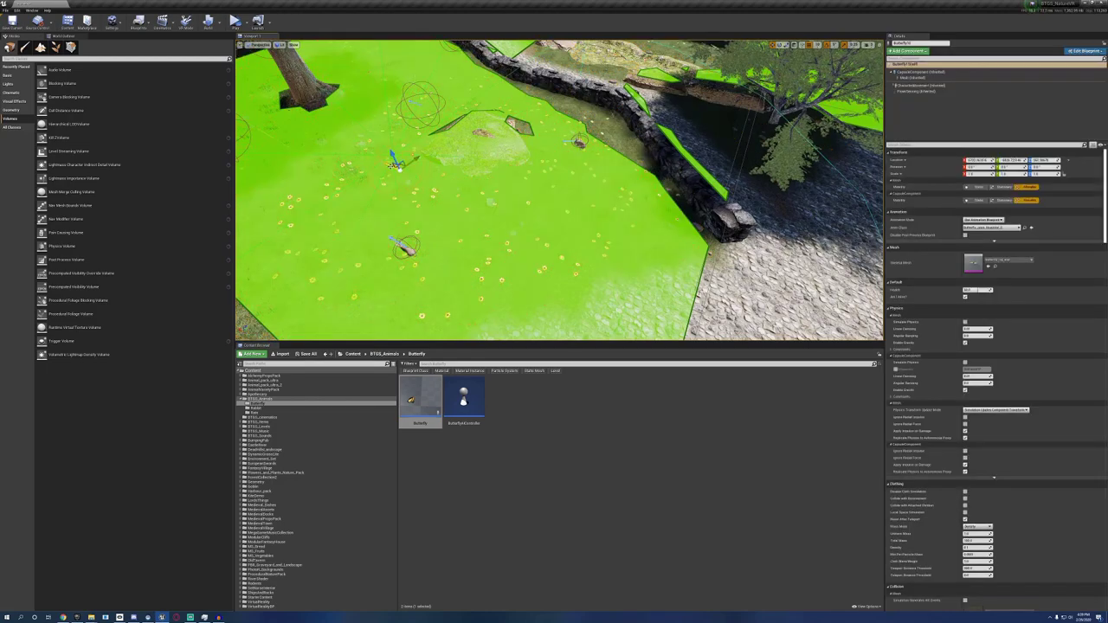
right_click_drag(616, 277, 550, 305)
left_click_drag(511, 219, 418, 235)
right_click_drag(418, 235, 284, 216)
mouse_move(394, 258)
right_mouse_down()
mouse_move(395, 246)
mouse_move(400, 260)
right_mouse_up()
left_click_drag(447, 123, 455, 251, "alt")
right_click_drag(528, 207, 573, 196)
Step: Set the scale of the butterfly closest to the stone wall to 3
left_click(612, 188, "ctrl")
key("f")
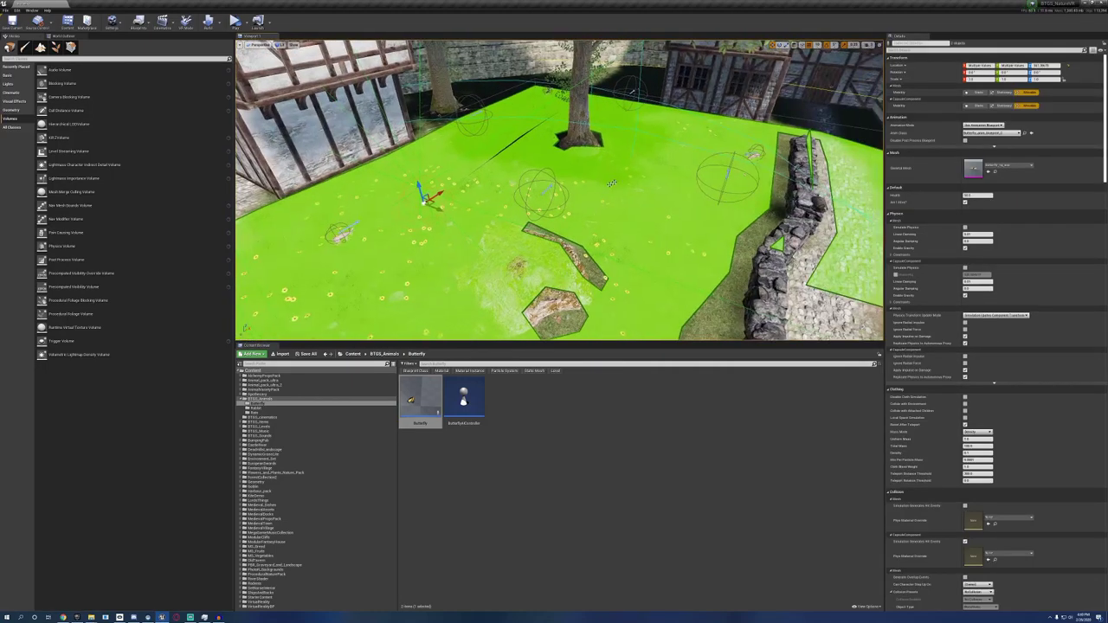
left_click(732, 180)
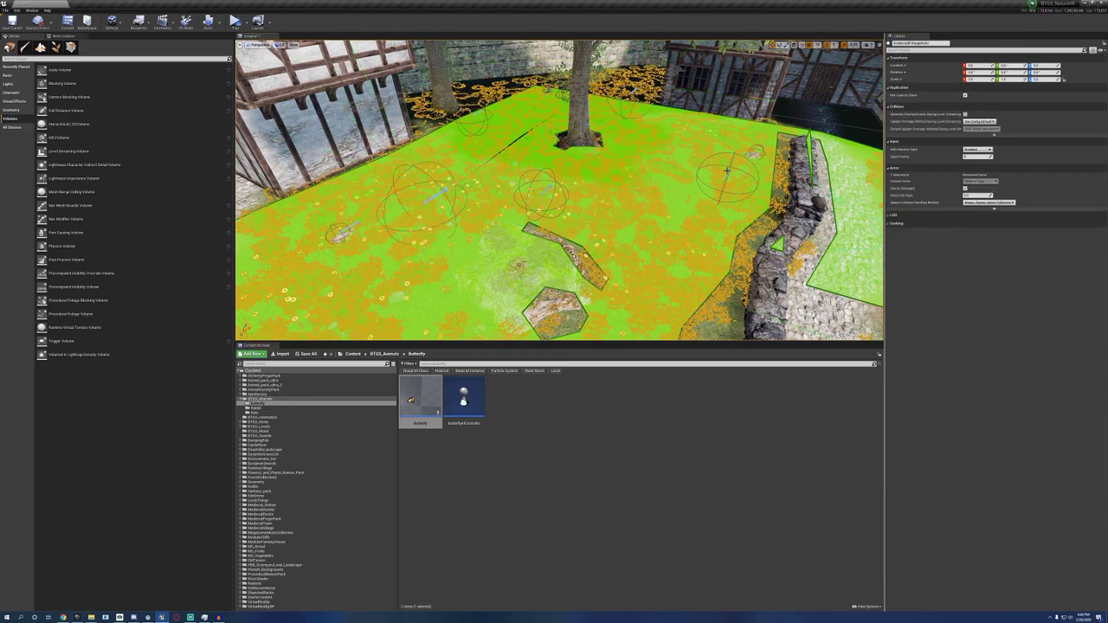
left_click(728, 175)
left_click(973, 174)
type("3")
key("Tab")
type("3")
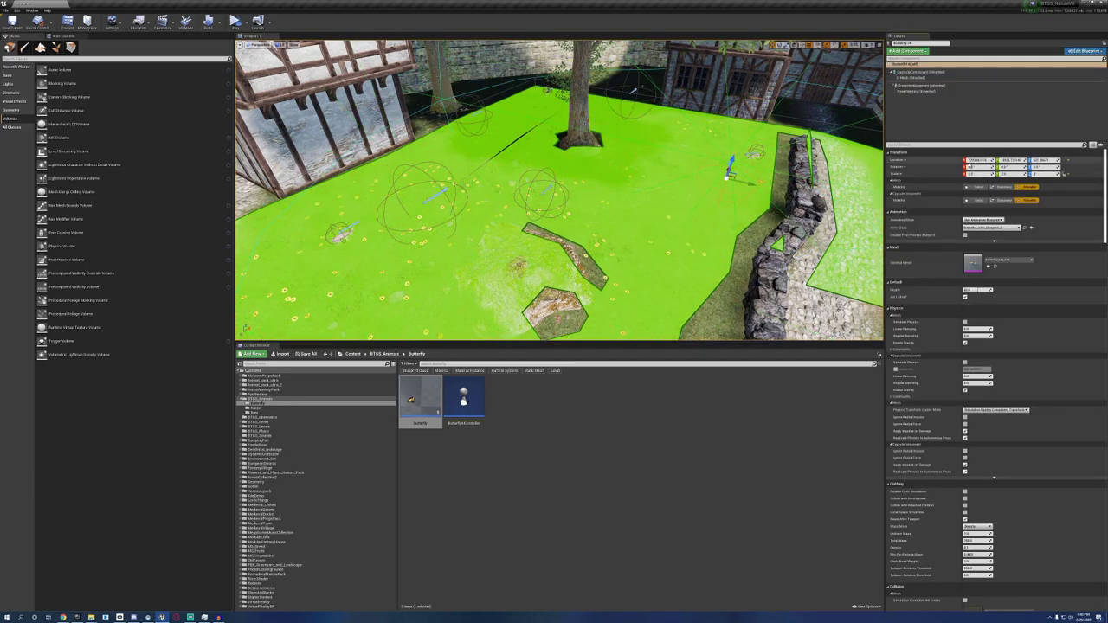
Step: Set the scale of the rabbit on the side of the lawn away from the stone wall to 0.75
left_click(342, 234)
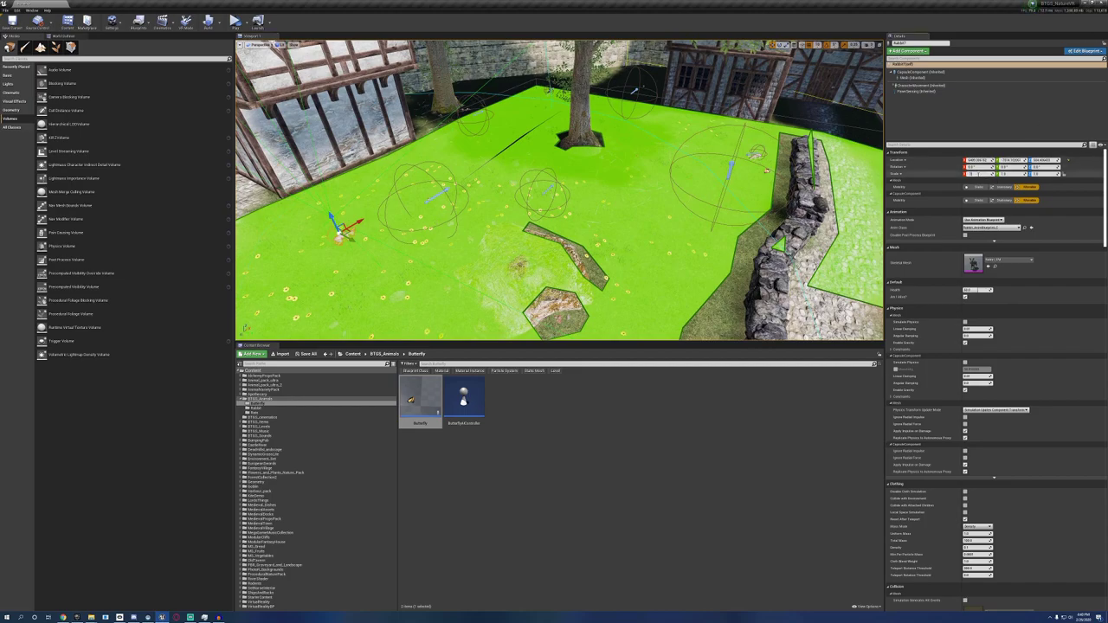
type(".75")
key("Return")
right_click_drag(762, 207, 814, 242)
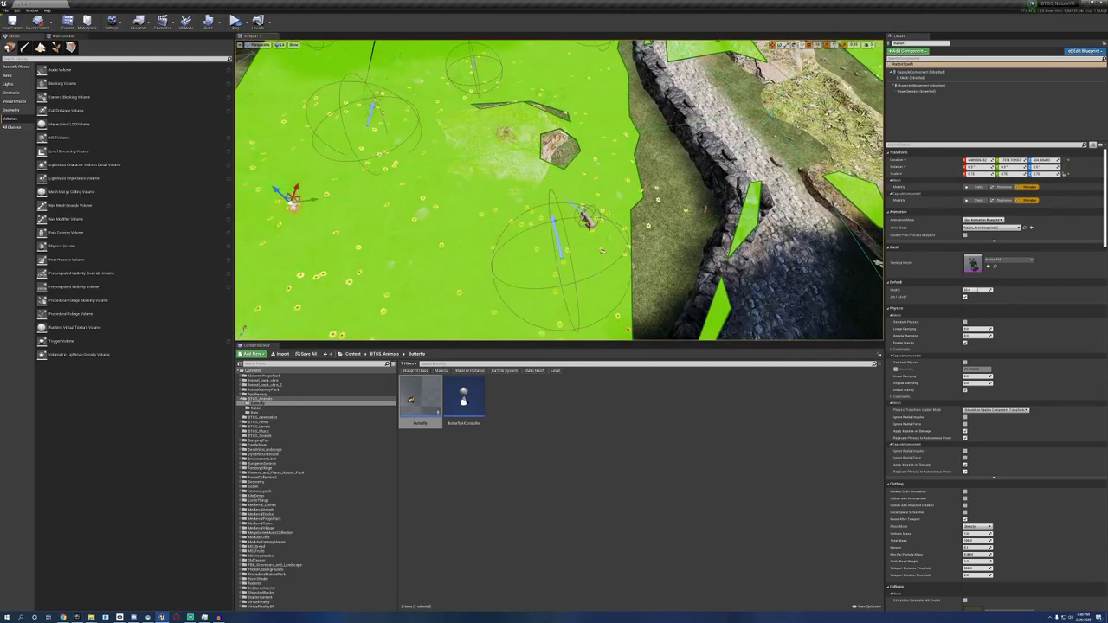
Step: Adjust the size of the rabbits near the stone wall, setting one rabbit's scale to 1.2
left_click(587, 218)
left_click(984, 175)
right_click_drag(606, 225, 589, 148)
left_click(765, 195)
left_click(986, 175)
type("1.2")
key("Return")
mouse_move(543, 241)
right_mouse_down()
mouse_move(606, 282)
mouse_move(528, 260)
mouse_move(543, 240)
right_mouse_up()
Step: Place more butterflies and rabbits across the grass between the timbered house, the tree and the castle wall
left_click_drag(419, 386, 823, 120)
right_click_drag(717, 193, 649, 165)
left_click(381, 127)
left_click_drag(420, 388, 393, 284)
right_click_drag(392, 284, 390, 284)
left_click_drag(420, 390, 617, 174)
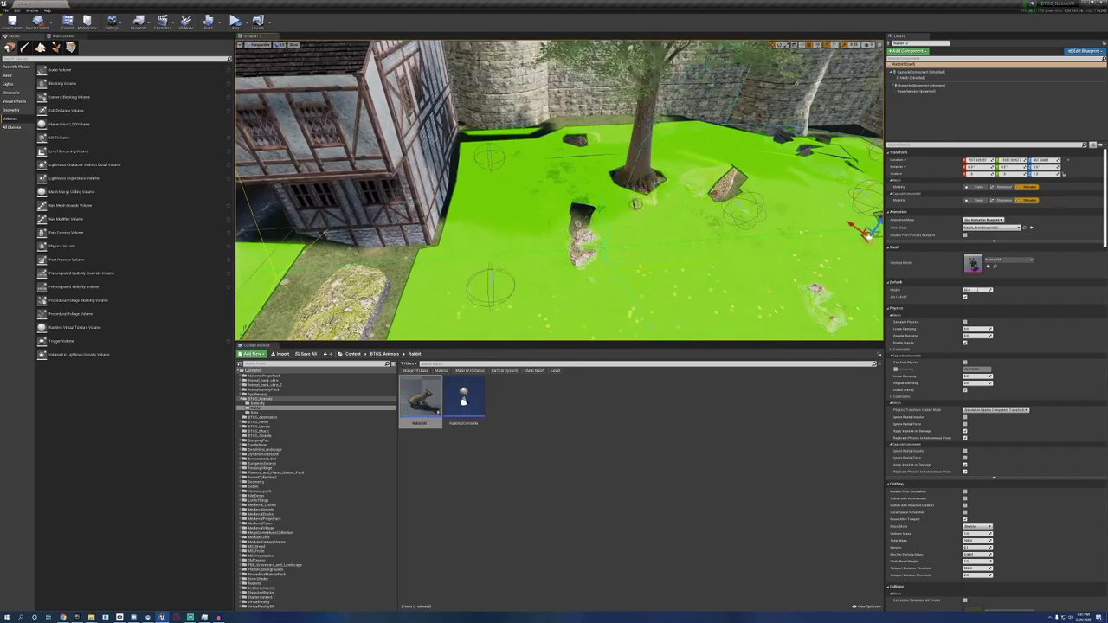
right_click_drag(560, 190, 762, 243)
left_click_drag(419, 411, 606, 259)
right_click_drag(606, 260, 484, 207)
Step: Place a MarketRat from the Rats folder beside the large tree and set its scale to 0.5
left_click(290, 413)
left_click_drag(465, 398, 589, 238)
right_click_drag(627, 291, 797, 334)
left_click(975, 174)
type(".5")
key("Tab")
type(".5")
key("Tab")
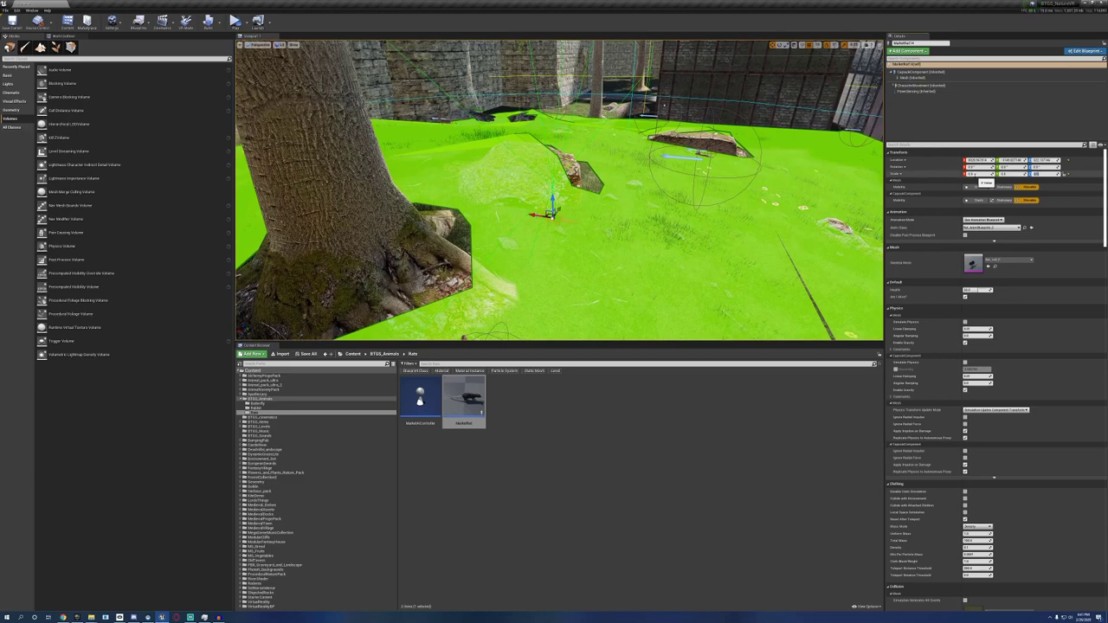
type(".5")
right_click_drag(544, 276, 613, 303)
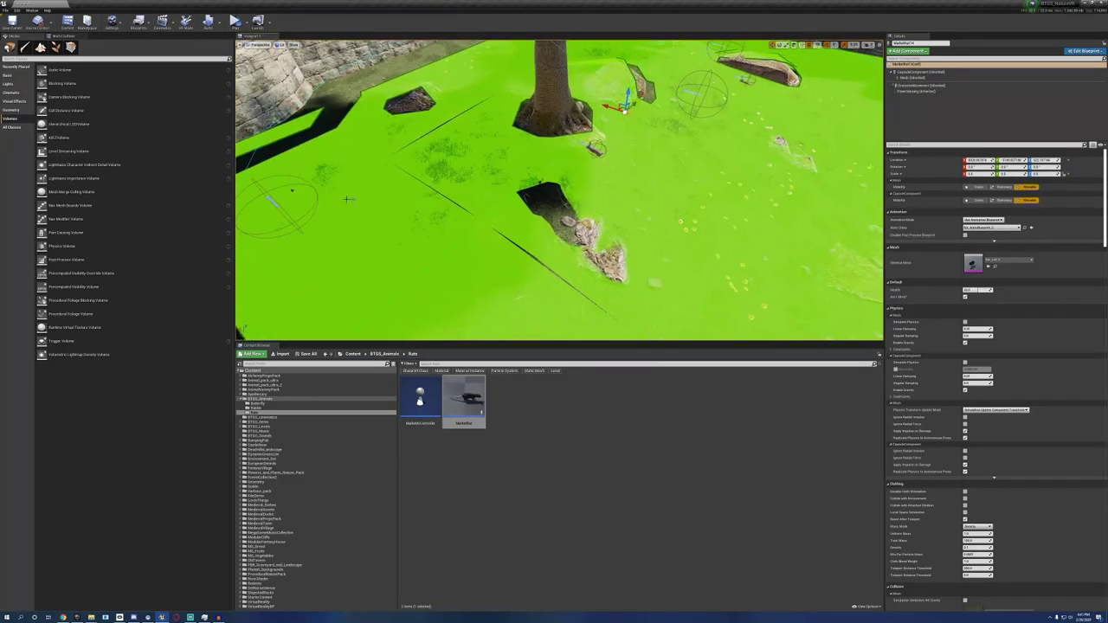
Step: Select the three butterflies around the large tree together and change their scale
left_click(273, 199)
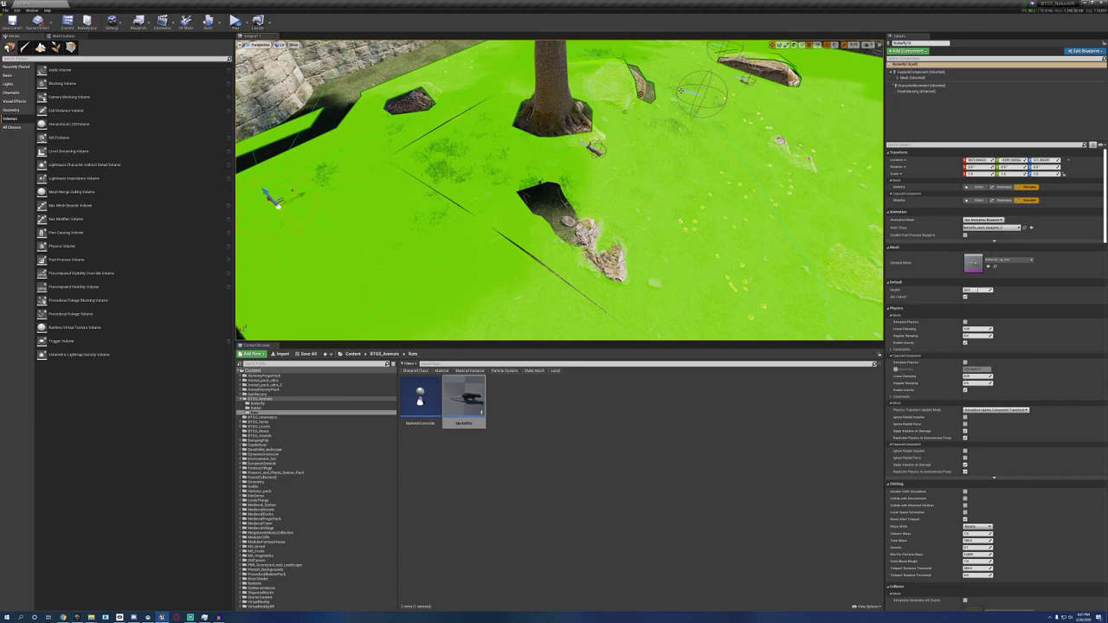
left_click(704, 95, "ctrl")
right_click_drag(704, 95, 771, 99)
left_click(662, 86, "ctrl")
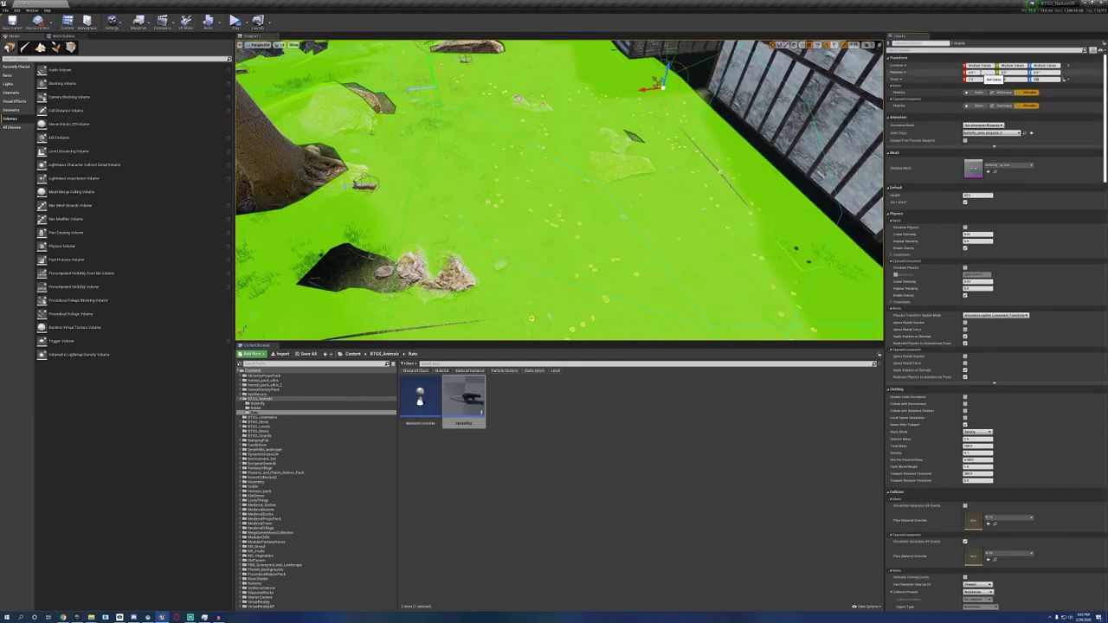
right_click_drag(650, 142, 564, 134)
Step: Change the scale of the rabbit beside the large tree and of the rabbit near the rocks
left_click(638, 201)
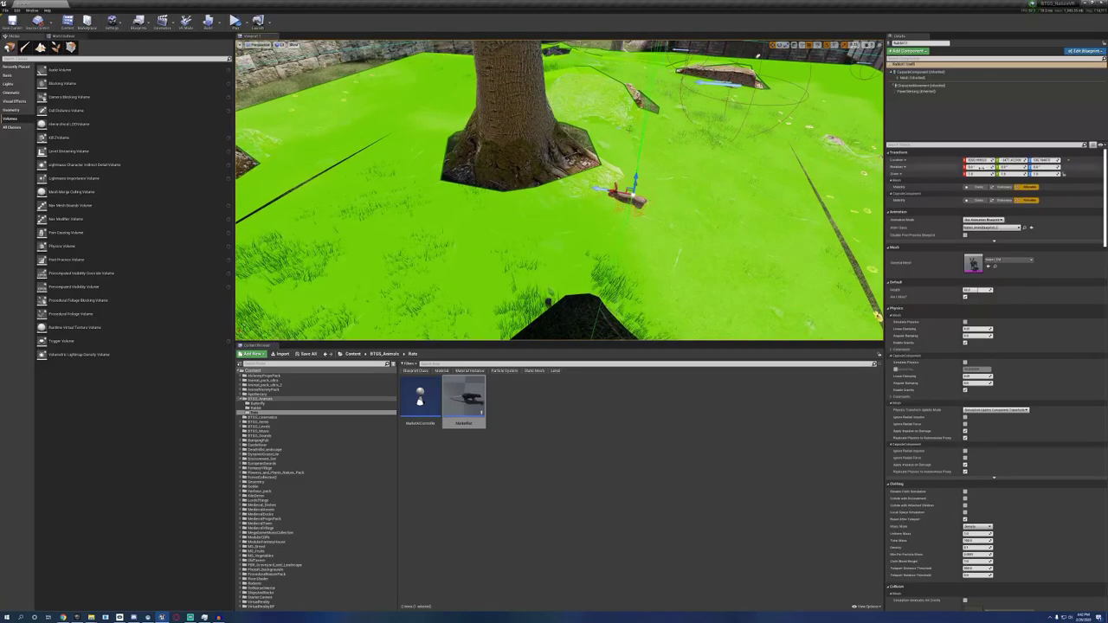
left_click(986, 175)
key("Tab")
key("Tab")
right_click_drag(624, 181, 581, 156)
left_click(578, 155)
left_click(978, 175)
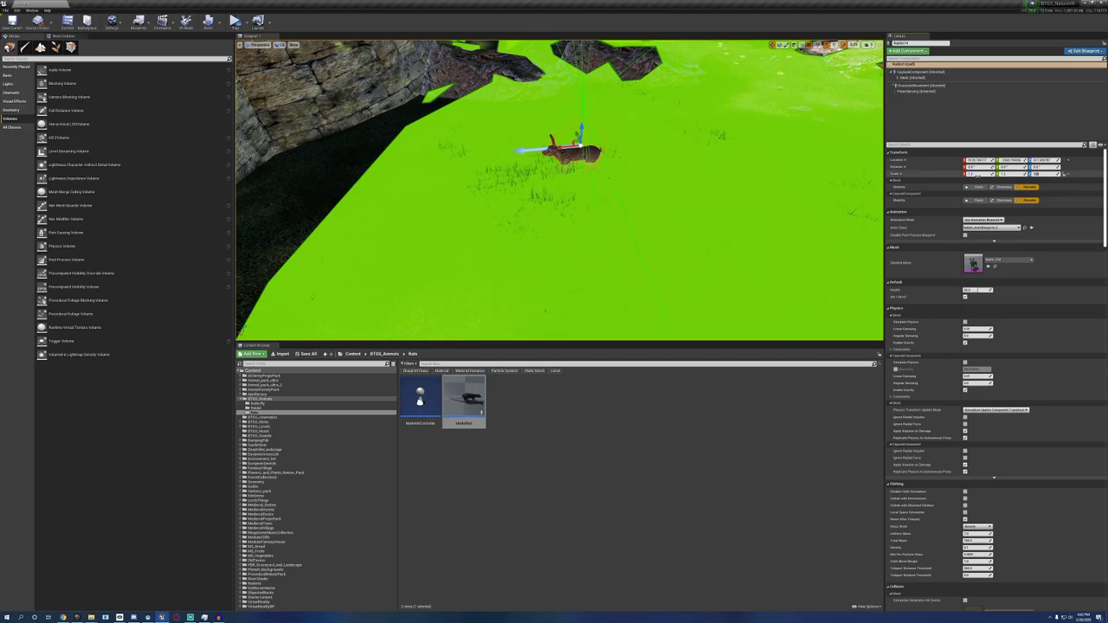
right_click_drag(606, 186, 615, 208)
left_click(606, 216)
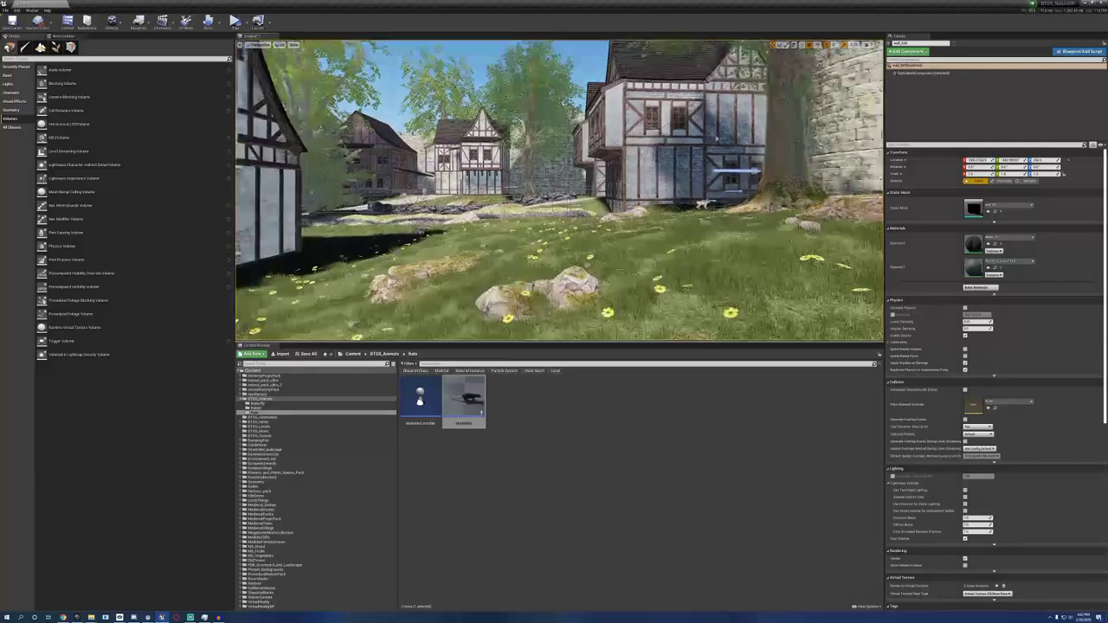
Step: Place a Nav Mesh Bounds Volume over the grass between the timbered houses and enlarge it to surround the tree and logs
right_click_drag(717, 139, 716, 138)
right_click_drag(559, 191, 410, 241)
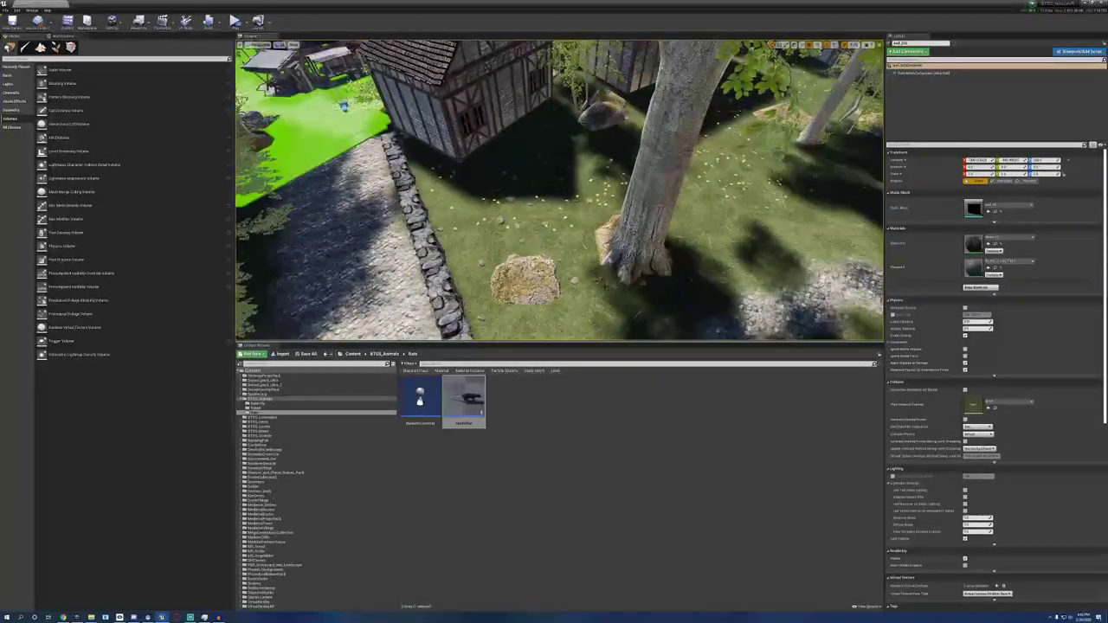
mouse_move(684, 226)
right_mouse_down()
mouse_move(746, 183)
mouse_move(743, 159)
mouse_move(728, 251)
mouse_move(772, 258)
right_mouse_up()
mouse_move(559, 191)
right_mouse_down()
mouse_move(632, 130)
mouse_move(528, 152)
mouse_move(538, 158)
mouse_move(507, 159)
mouse_move(467, 185)
mouse_move(372, 201)
right_mouse_up()
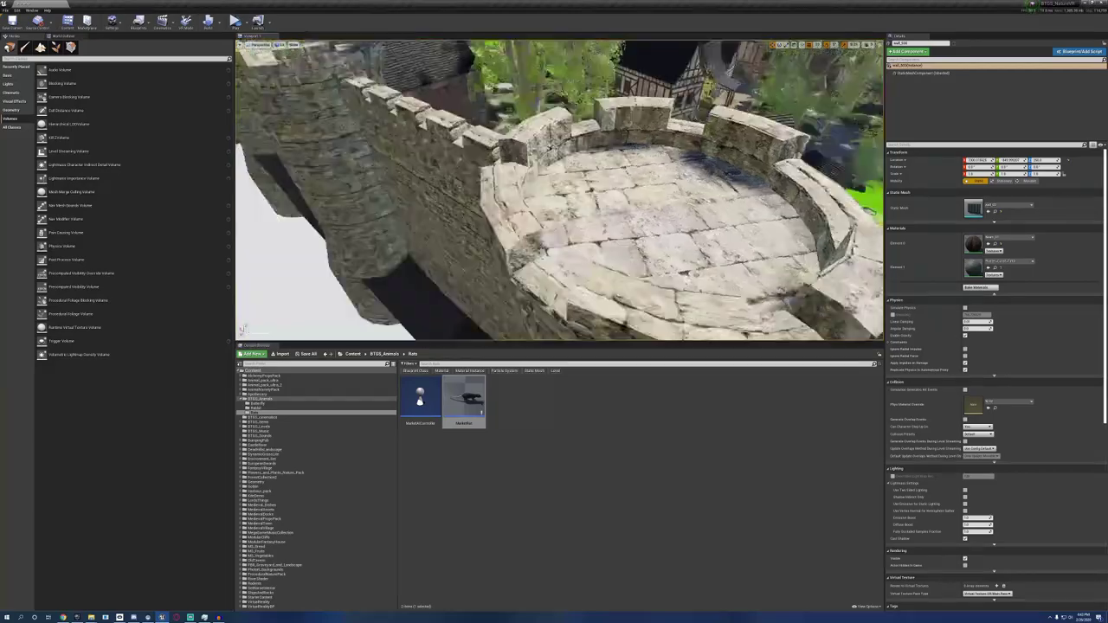
right_click_drag(559, 190, 639, 267)
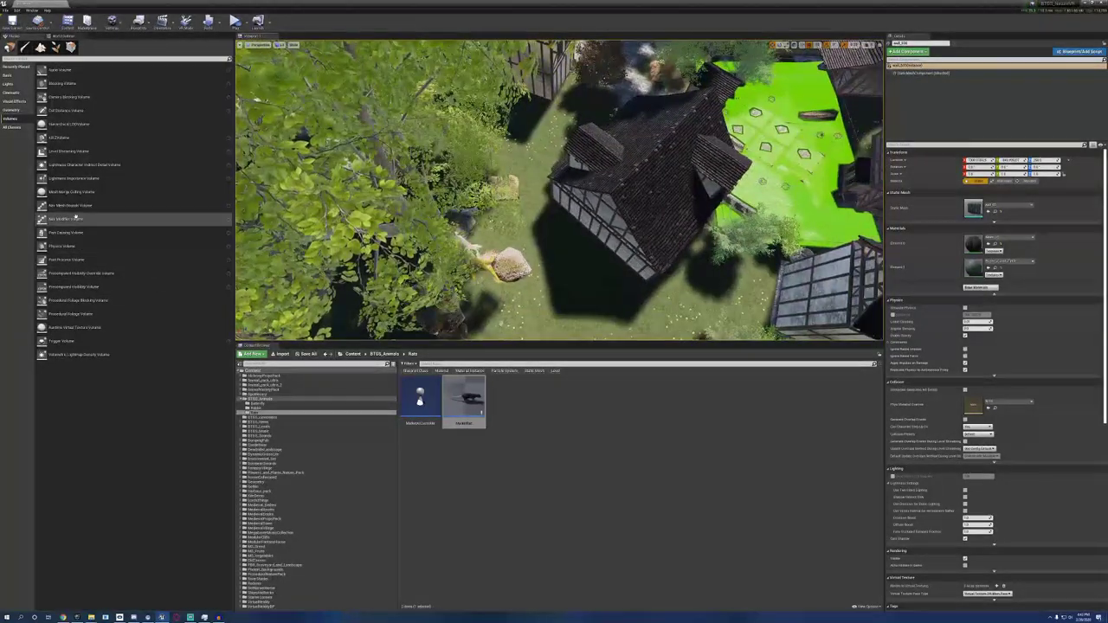
left_click_drag(71, 205, 515, 206)
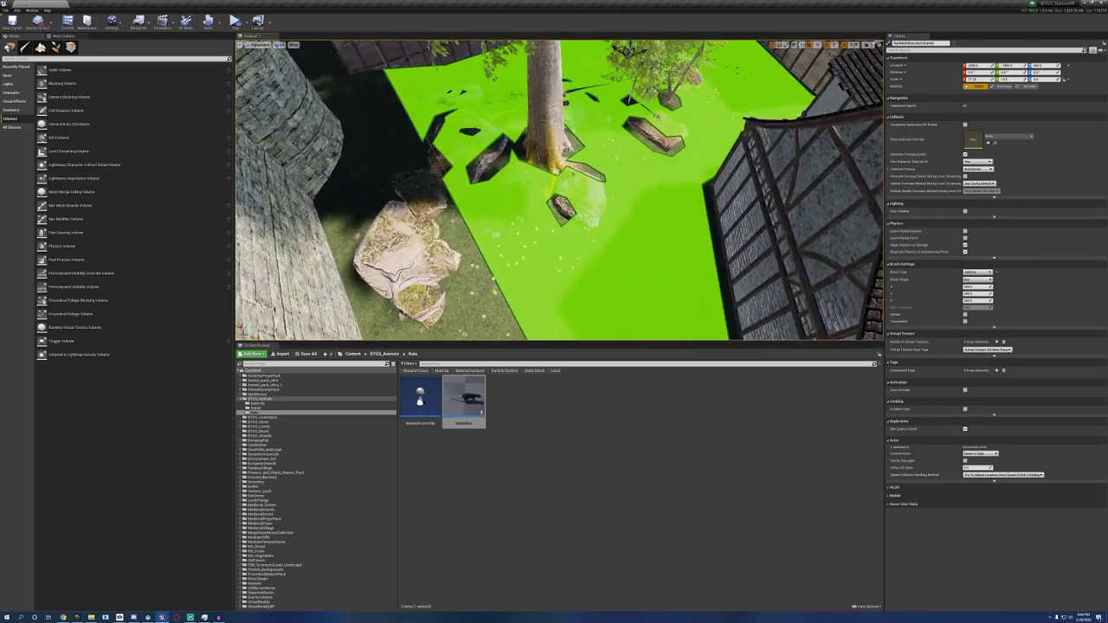
Step: Place a MarketRat on the grass in front of the tree inside the new volume and set its scale to 0.75
right_click_drag(559, 190, 536, 177)
left_click_drag(462, 395, 475, 224)
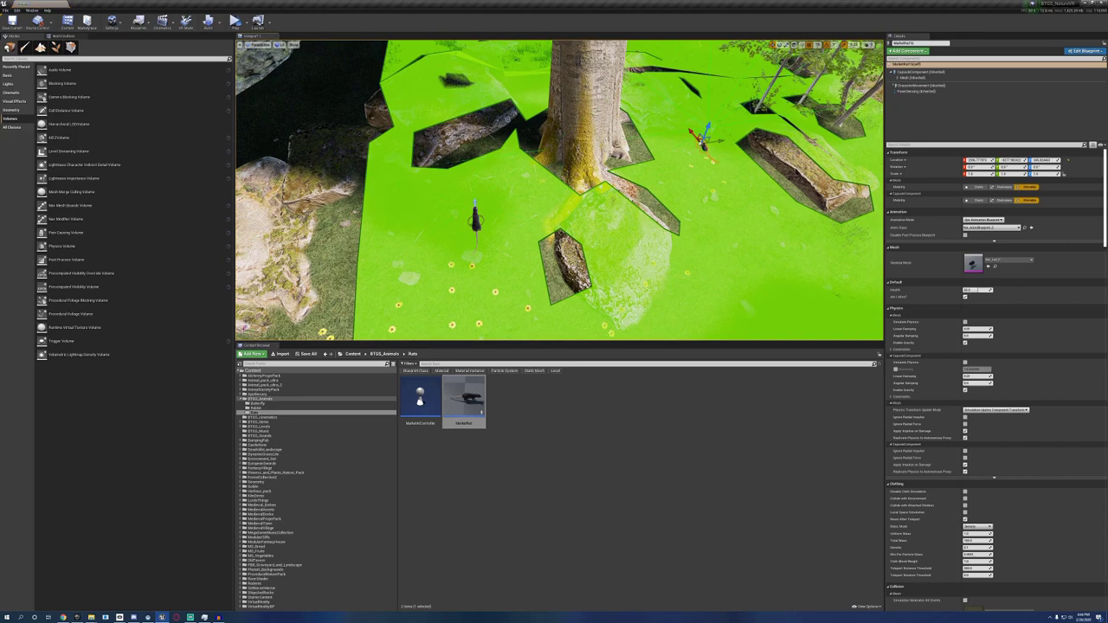
left_click(981, 174)
type("0.75")
key("Tab")
type("0.75")
key("Tab")
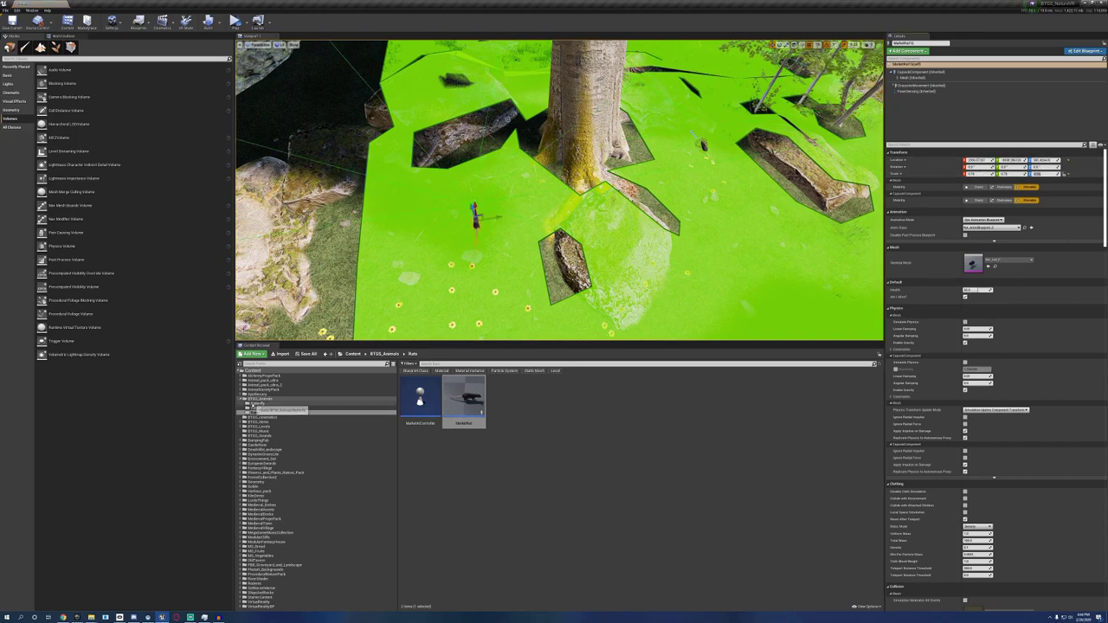
Step: Place a butterfly from the Butterfly folder beside the log near the tree and change its scale
left_click(257, 403)
left_click_drag(420, 400, 773, 231)
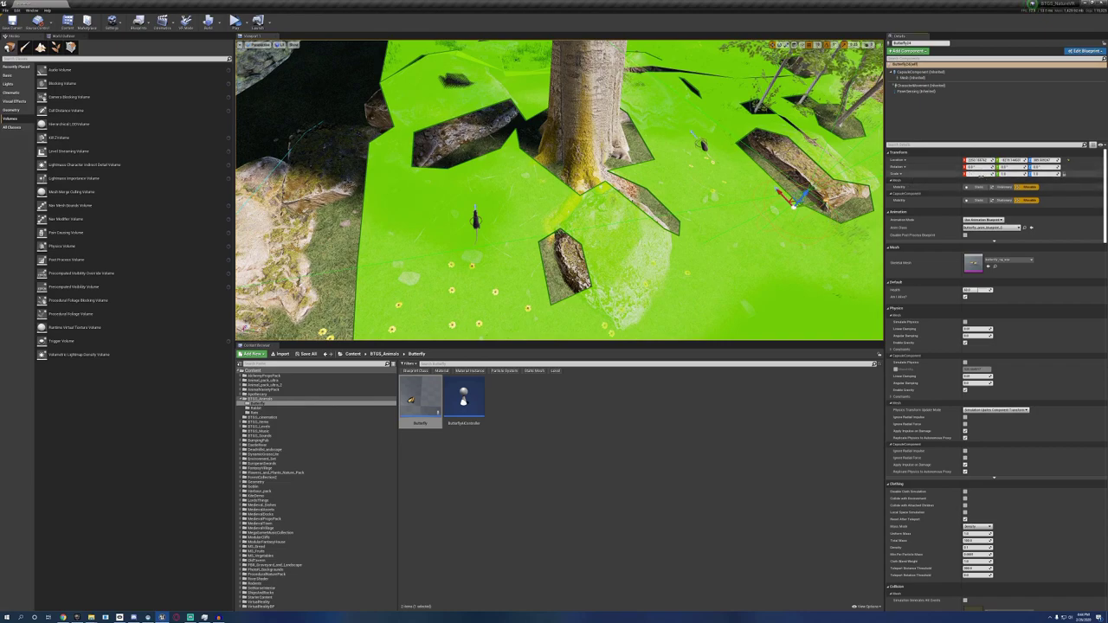
key("Return")
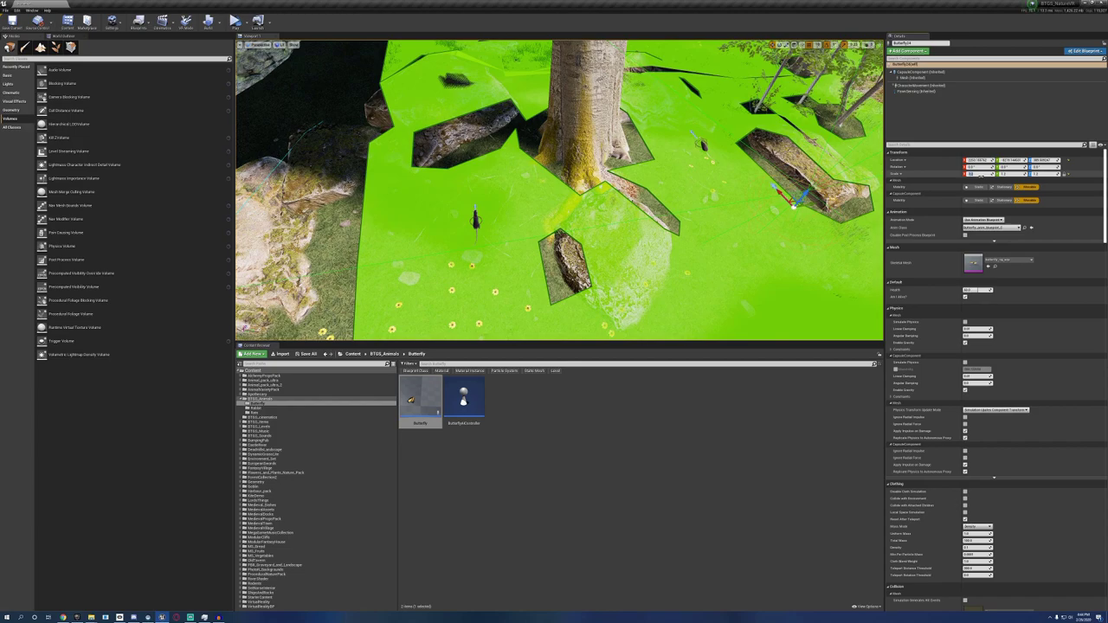
Step: Place several rabbits from the Rabbit folder across the grass between the tree, the logs and the timbered house
left_click(381, 408)
left_click_drag(420, 396, 745, 314)
key("f")
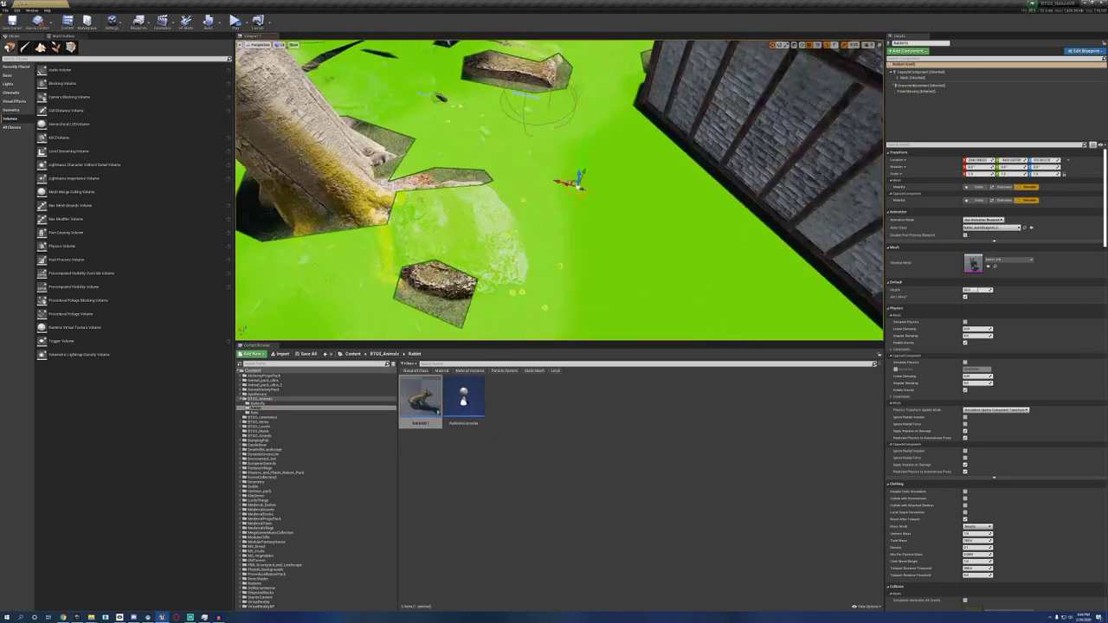
right_click_drag(578, 183, 554, 186)
left_click(606, 217)
left_click_drag(420, 396, 571, 260)
mouse_move(571, 260)
right_mouse_down()
mouse_move(658, 199)
mouse_move(571, 279)
right_mouse_up()
left_click_drag(420, 397, 495, 79)
right_click_drag(494, 79, 554, 186)
left_click_drag(420, 398, 639, 152)
Step: Add more butterflies from the Butterfly folder over the grass where the rabbits were placed
left_click(258, 404)
left_click(432, 411)
right_click_drag(639, 153, 701, 149)
left_click_drag(565, 112, 567, 111)
left_click_drag(420, 398, 736, 200)
Step: Place a Nav Mesh Bounds Volume on the grass between the timbered house and the mossy boulders and stretch it to cover the lawn
right_click_drag(736, 201, 616, 294)
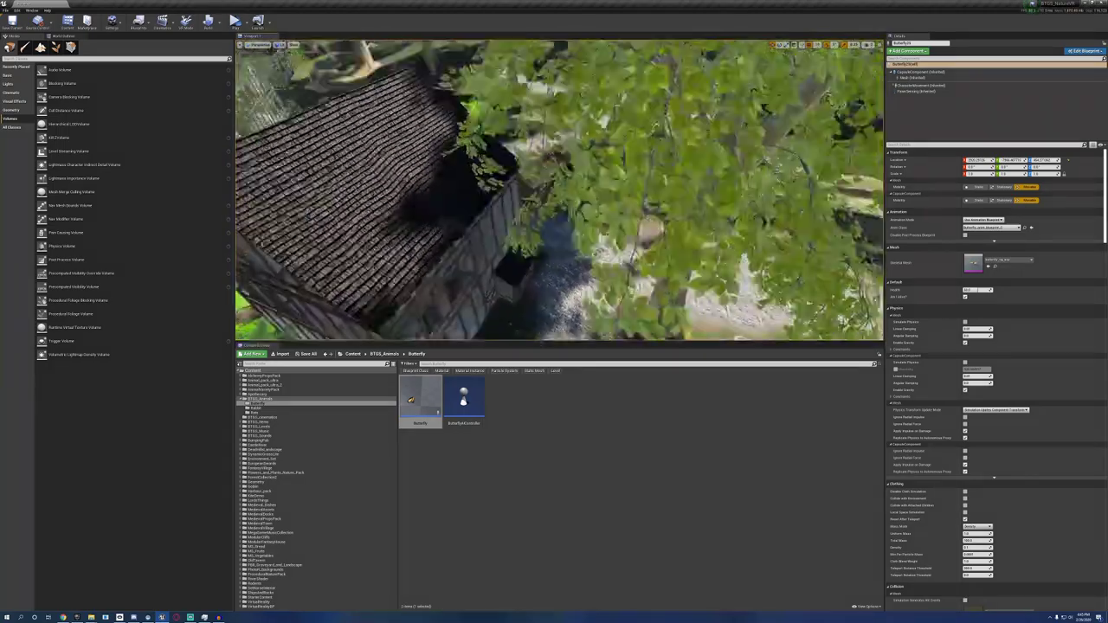
key("w")
right_click_drag(559, 190, 662, 212)
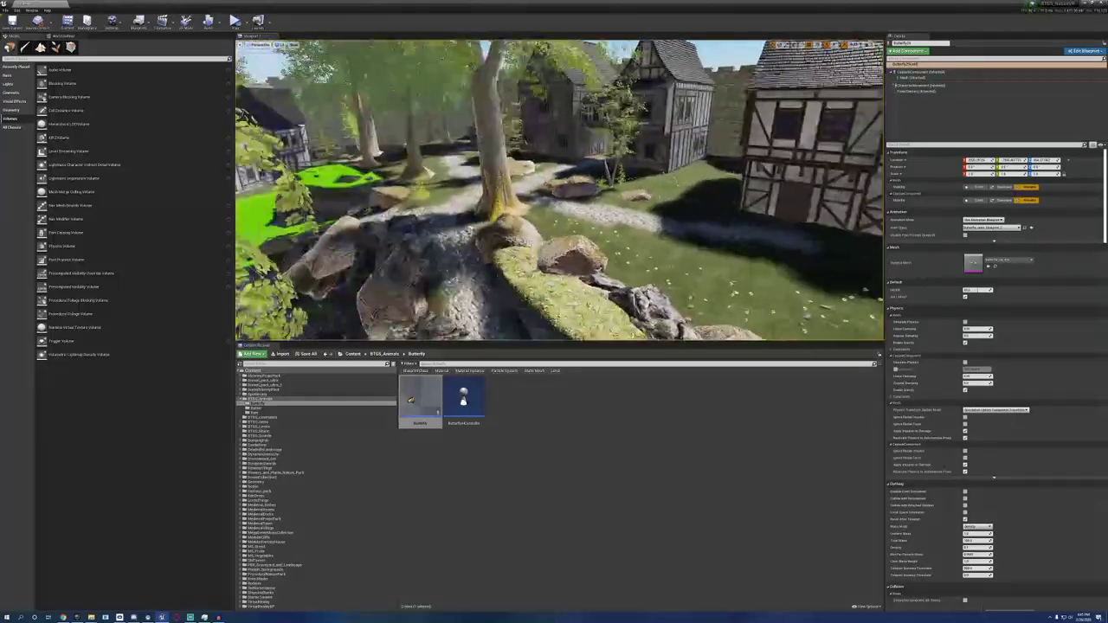
right_click_drag(560, 190, 551, 251)
right_click_drag(559, 191, 640, 191)
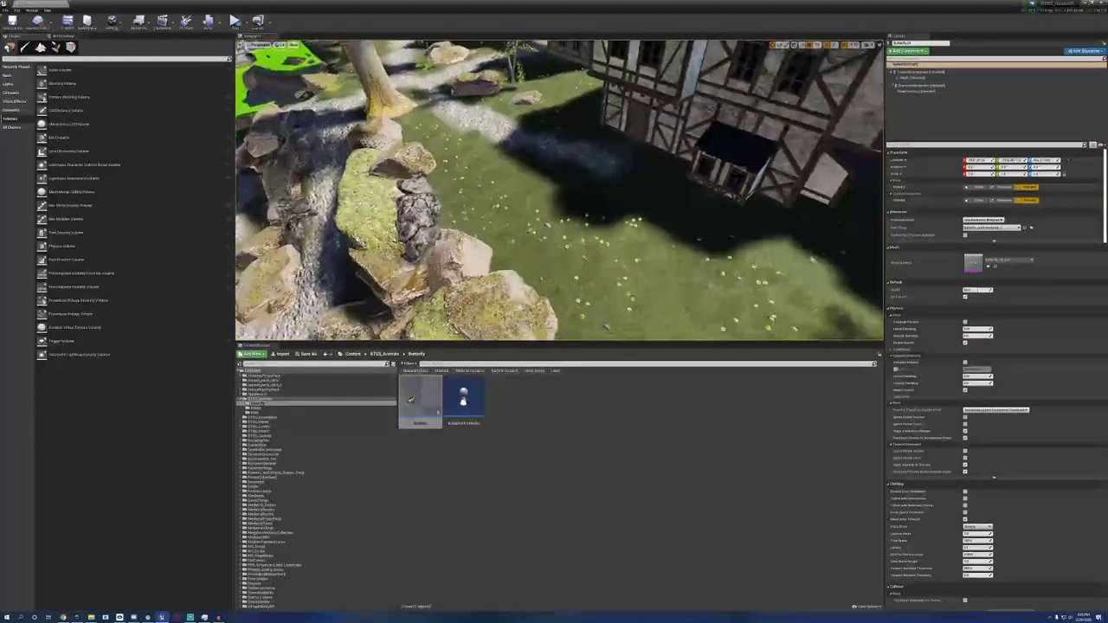
right_click_drag(559, 190, 611, 195)
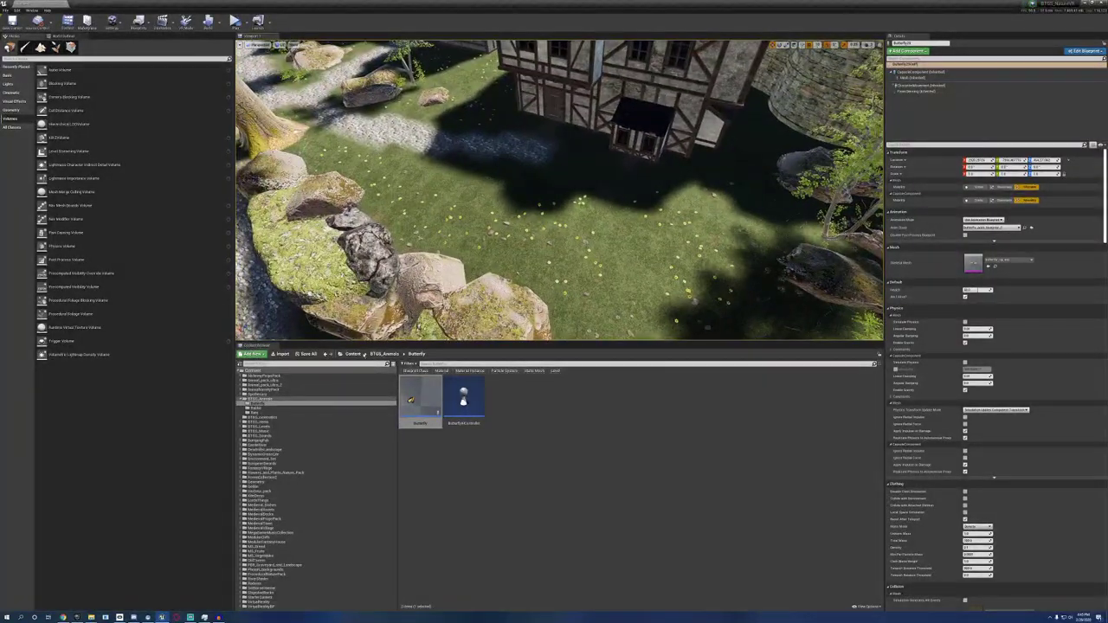
left_click(68, 206)
left_click_drag(68, 206, 580, 186)
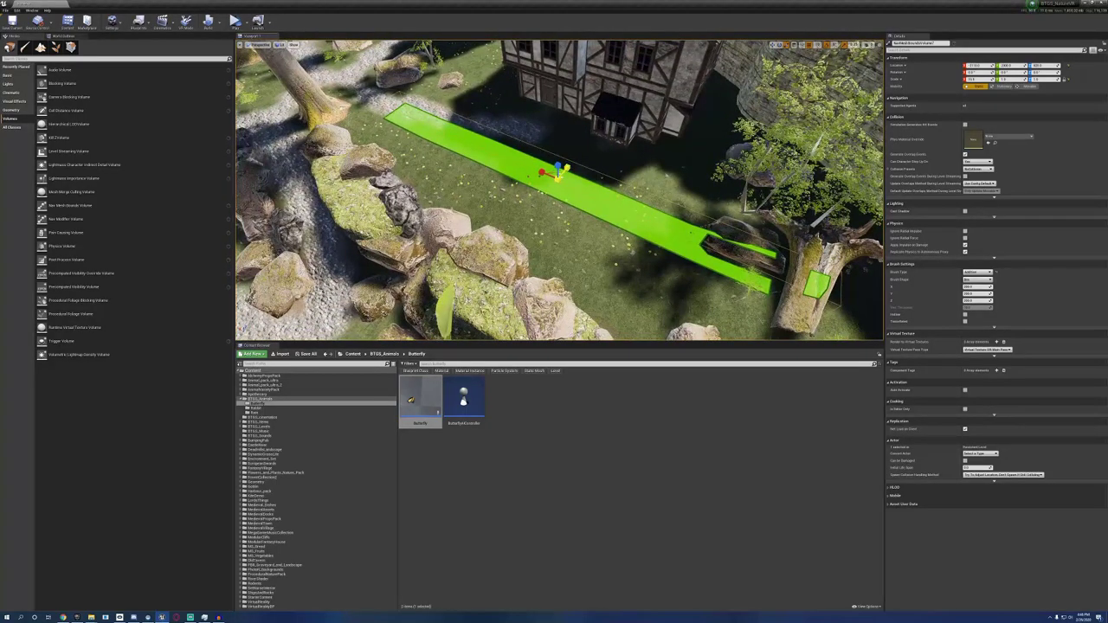
left_click_drag(567, 167, 606, 130)
right_click_drag(606, 130, 680, 152)
Step: Place four butterflies and a rabbit across the lawn between the timbered house and the mossy boulders
left_click_drag(408, 399, 382, 137)
left_click_drag(428, 406, 559, 132)
left_click_drag(417, 393, 481, 202)
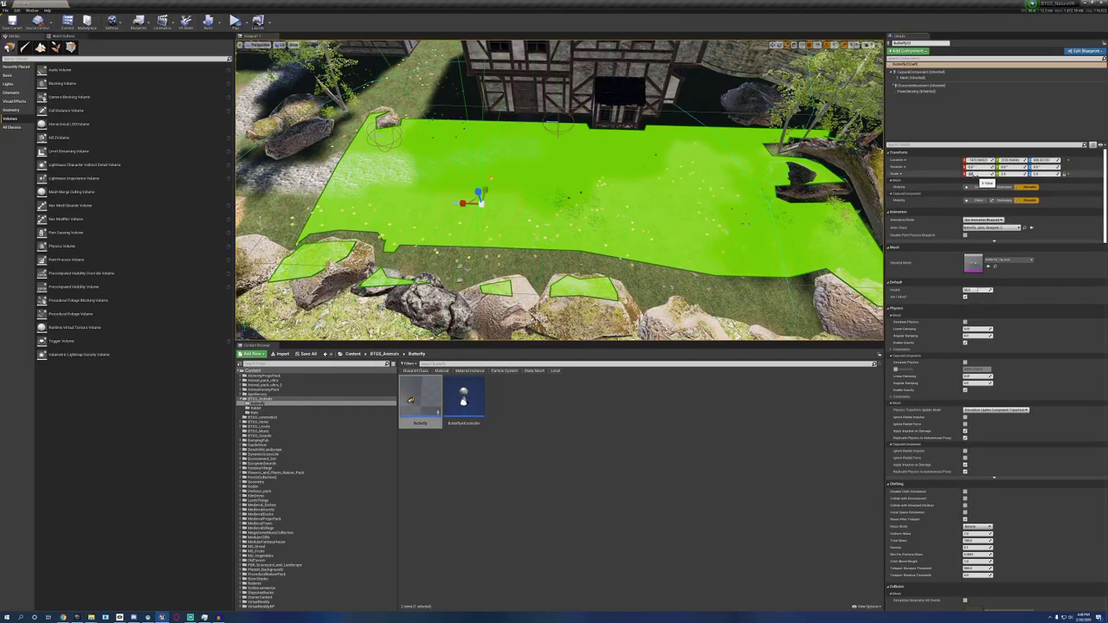
left_click_drag(419, 399, 814, 231)
left_click(256, 408)
mouse_move(814, 231)
right_mouse_down()
mouse_move(865, 212)
mouse_move(875, 195)
mouse_move(879, 225)
mouse_move(811, 230)
right_mouse_up()
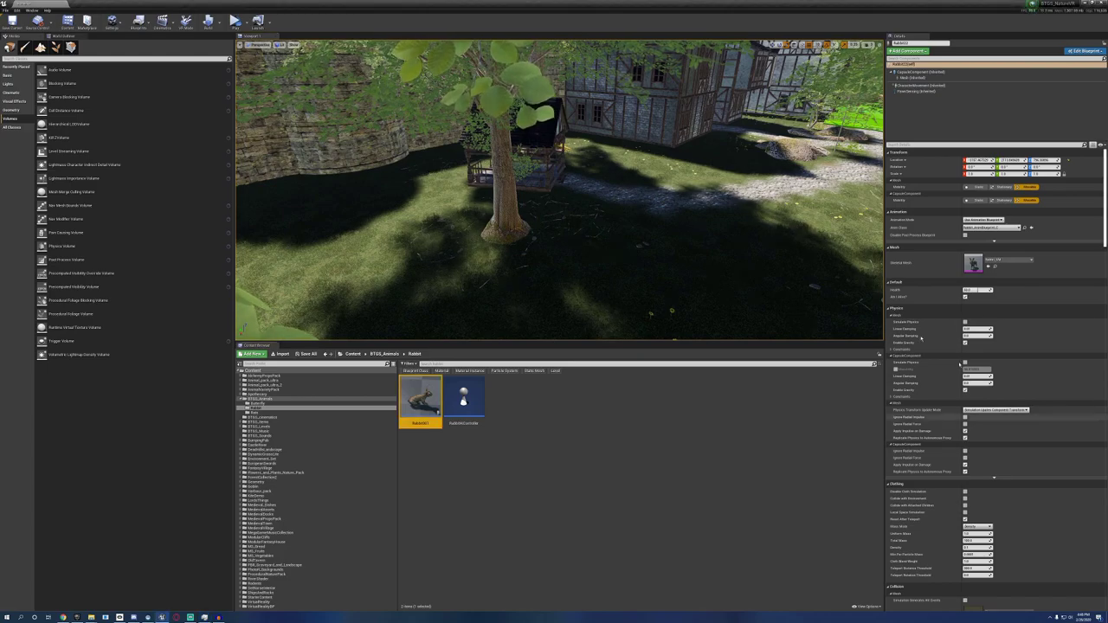
Step: Place a Nav Mesh Bounds Volume at the foot of the tree in the neighbouring shaded clearing
right_click_drag(606, 321, 606, 322)
right_click_drag(811, 230, 812, 231)
left_click_drag(65, 208, 630, 229)
right_click_drag(630, 229, 630, 229)
Step: Delete the trees standing in the clearing around the newly placed navigation volume
left_click(372, 173)
key("Delete")
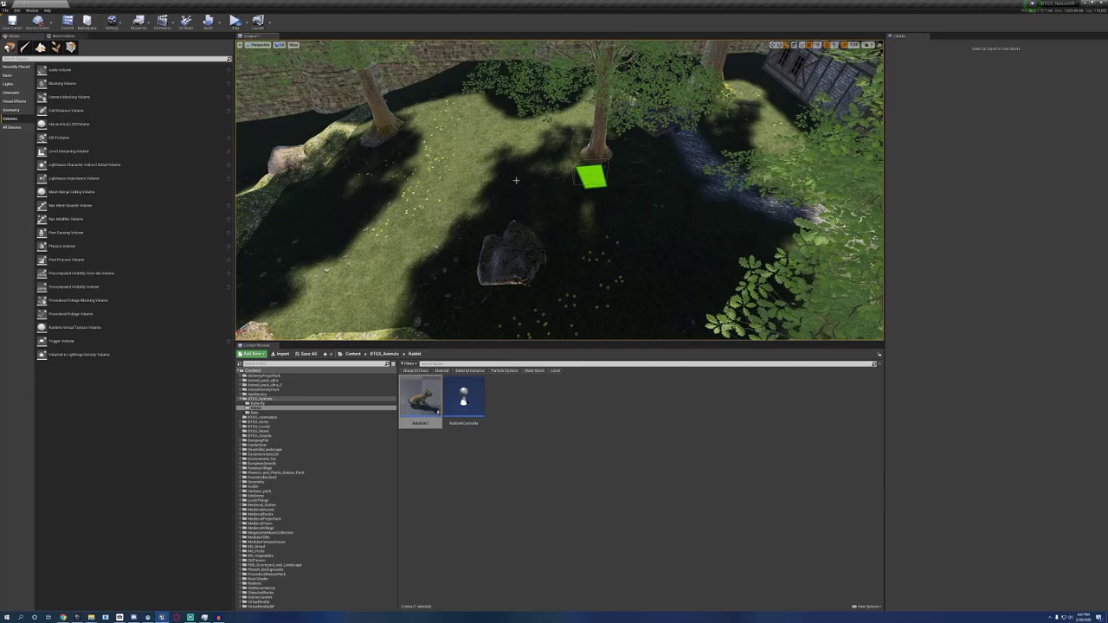
left_click(598, 129)
right_click_drag(598, 130, 597, 129)
key("Delete")
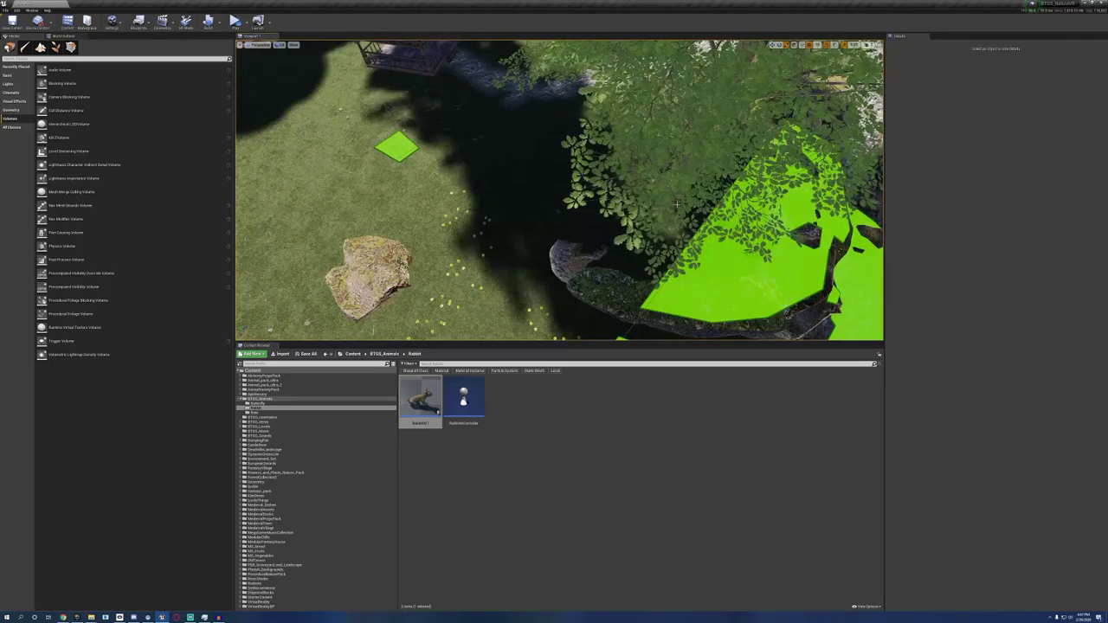
left_click(676, 130)
key("Delete")
right_click_drag(675, 130, 675, 130)
Step: Select the clearing's Nav Mesh Bounds Volume and scale and position it to cover the grass around the market stall and boulder
left_click(598, 208)
left_click(595, 212)
key("r")
left_click_drag(574, 212, 485, 216)
right_click_drag(484, 217, 485, 216)
right_click_drag(559, 190, 559, 190)
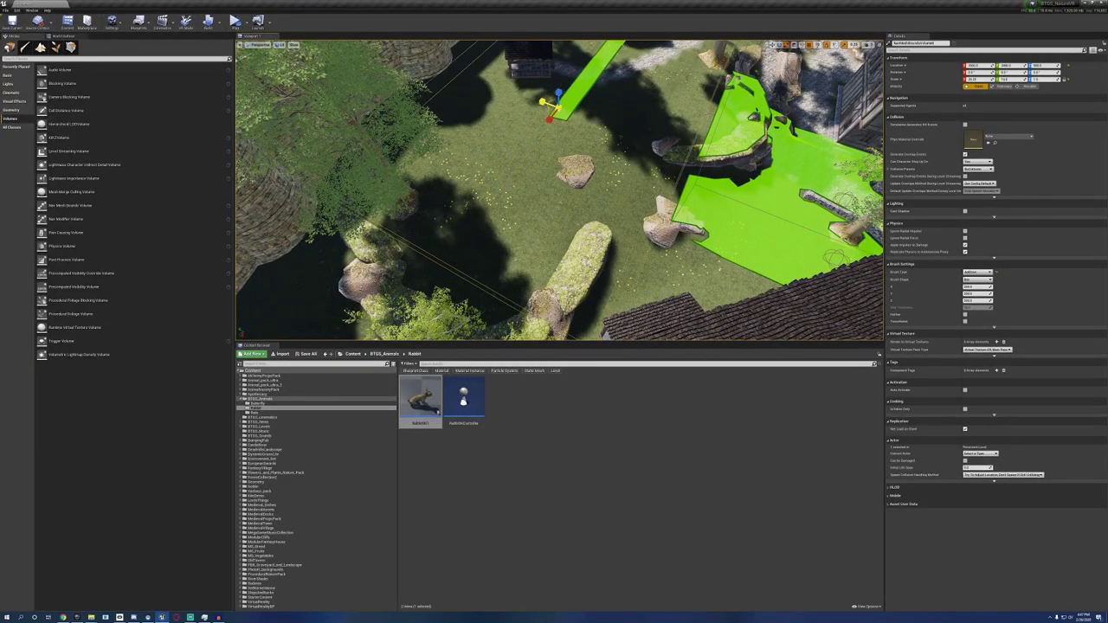
right_click_drag(559, 191, 559, 191)
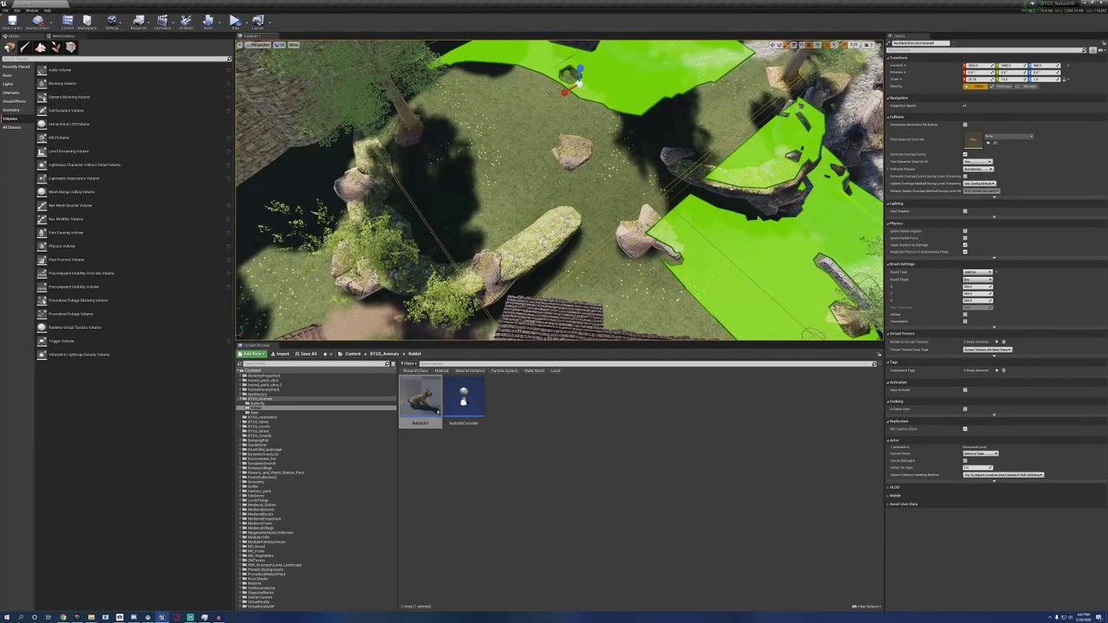
right_click_drag(560, 190, 559, 191)
key("e")
key("w")
Step: Place two rabbits and a MarketRat across the clearing around the market stall
left_click_drag(421, 400, 389, 90)
left_click_drag(595, 104, 595, 104)
right_click_drag(594, 104, 595, 104)
left_click_drag(421, 399, 688, 243)
left_click(255, 413)
left_click_drag(464, 399, 533, 87)
Step: Scatter butterflies from the Butterfly folder across the clearing around the market stall
left_click(258, 404)
left_click_drag(421, 398, 345, 284)
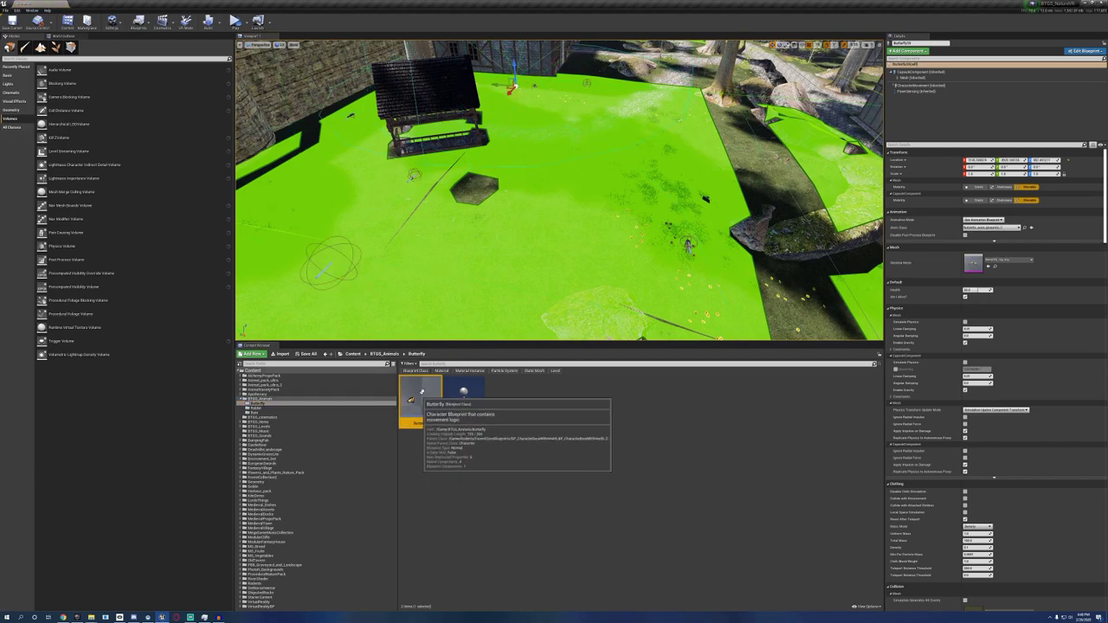
left_click(655, 137)
left_click_drag(421, 399, 632, 303)
right_click_drag(631, 303, 580, 282)
left_click_drag(421, 398, 525, 259)
Step: Delete the unwanted object and place a Nav Mesh Bounds Volume on the grass between the white timbered house and the castle tower
mouse_move(524, 260)
right_mouse_down()
mouse_move(467, 233)
mouse_move(389, 260)
mouse_move(519, 269)
mouse_move(493, 282)
mouse_move(468, 251)
mouse_move(485, 303)
mouse_move(507, 316)
mouse_move(485, 320)
right_mouse_up()
left_click(497, 158)
key("Delete")
right_click_drag(497, 173, 519, 204)
left_click_drag(69, 205, 628, 79)
mouse_move(629, 78)
right_mouse_down()
mouse_move(649, 138)
mouse_move(629, 79)
right_mouse_up()
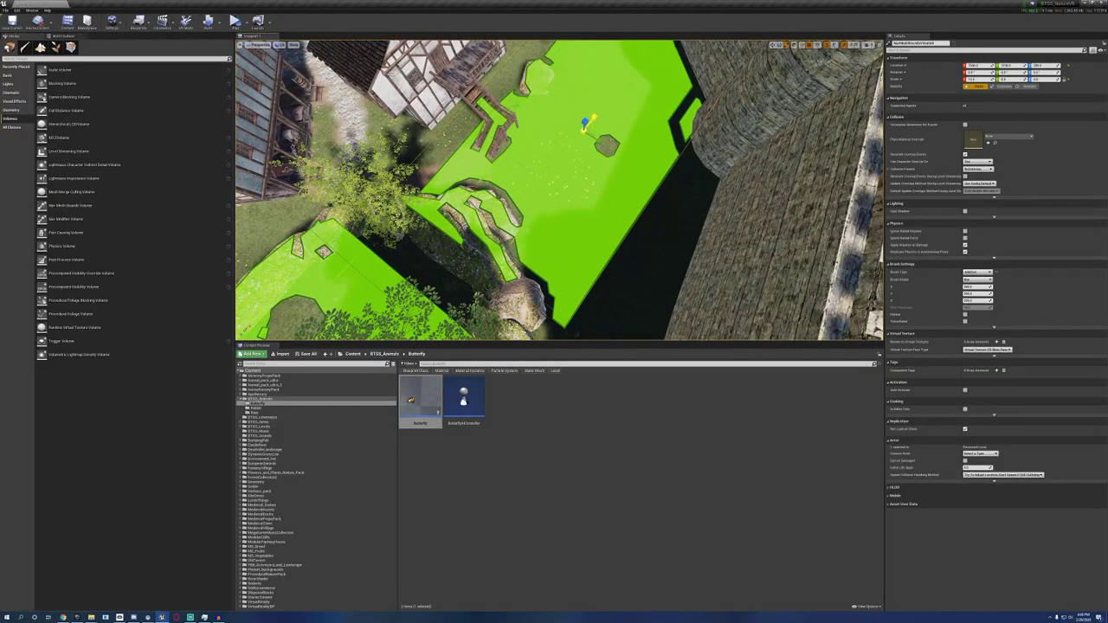
Step: Resize and shift the volume to fit the grass between the wooden staircase, the rocks and the castle tower
left_click_drag(594, 117, 589, 126)
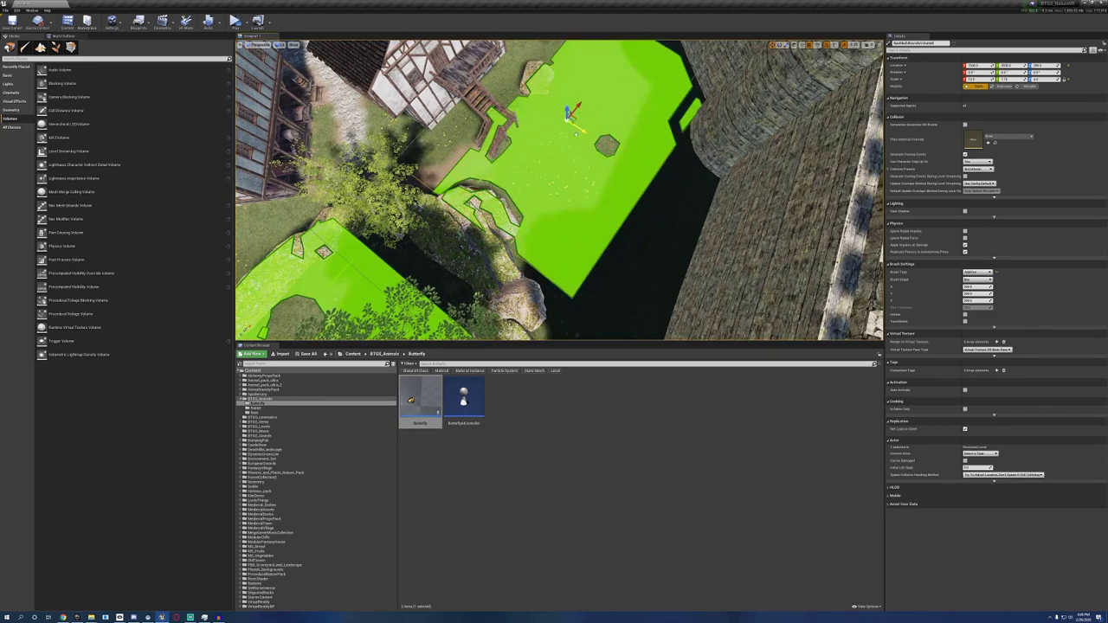
right_click_drag(573, 132, 502, 102)
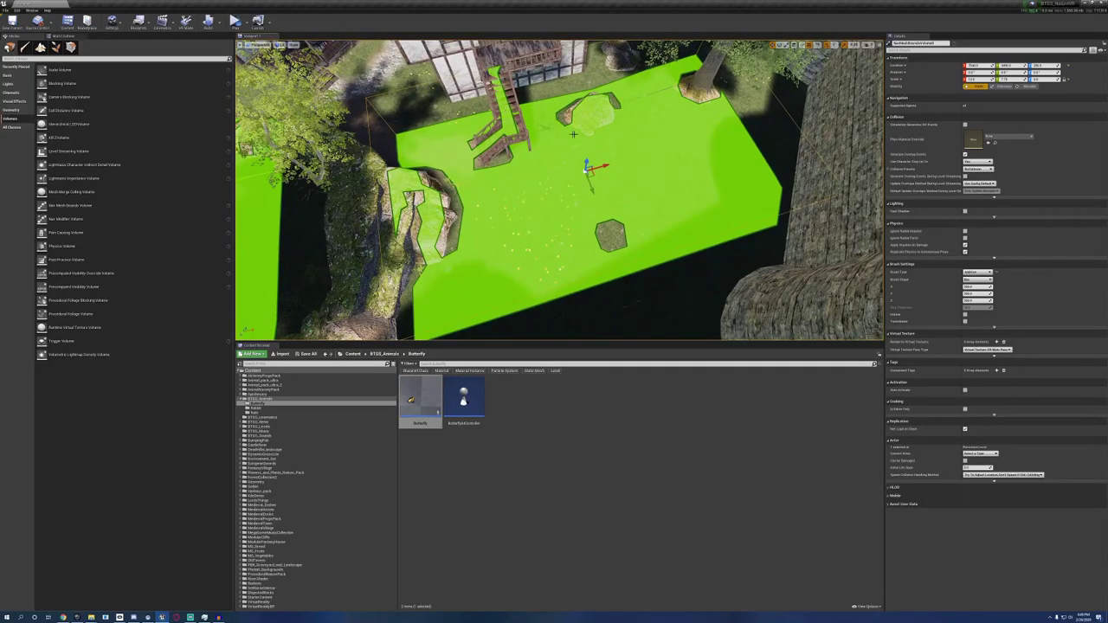
right_click_drag(573, 134, 585, 183)
right_click_drag(612, 136, 603, 127)
Step: Place butterflies by the wooden staircase and the tree, and open the Rabbit folder to add a rabbit there
key("e")
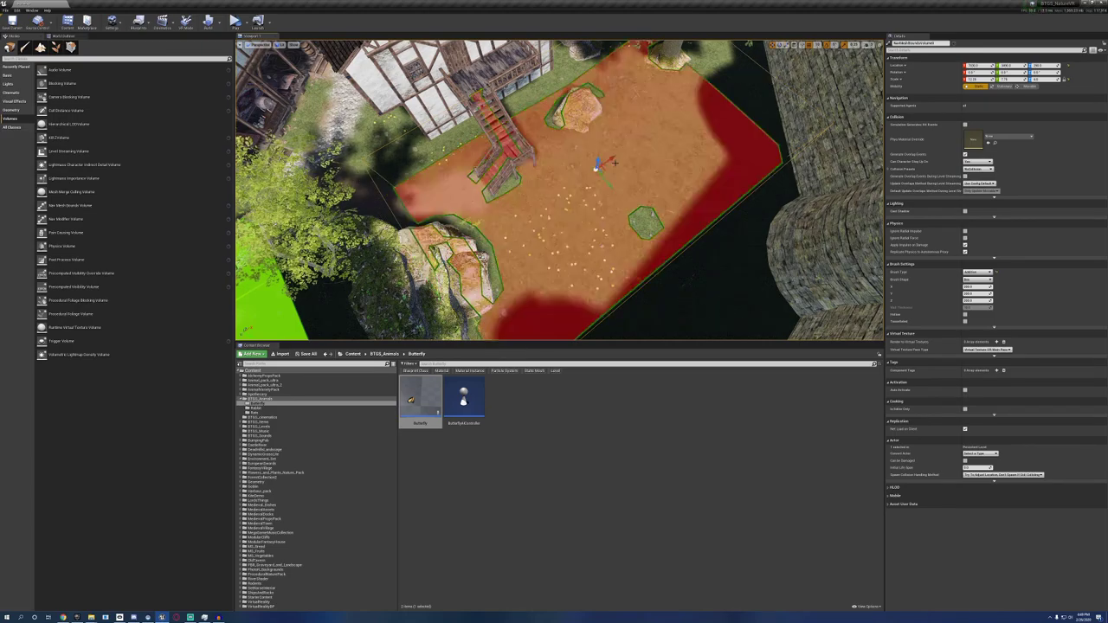
left_click(416, 241)
key("ctrl+b")
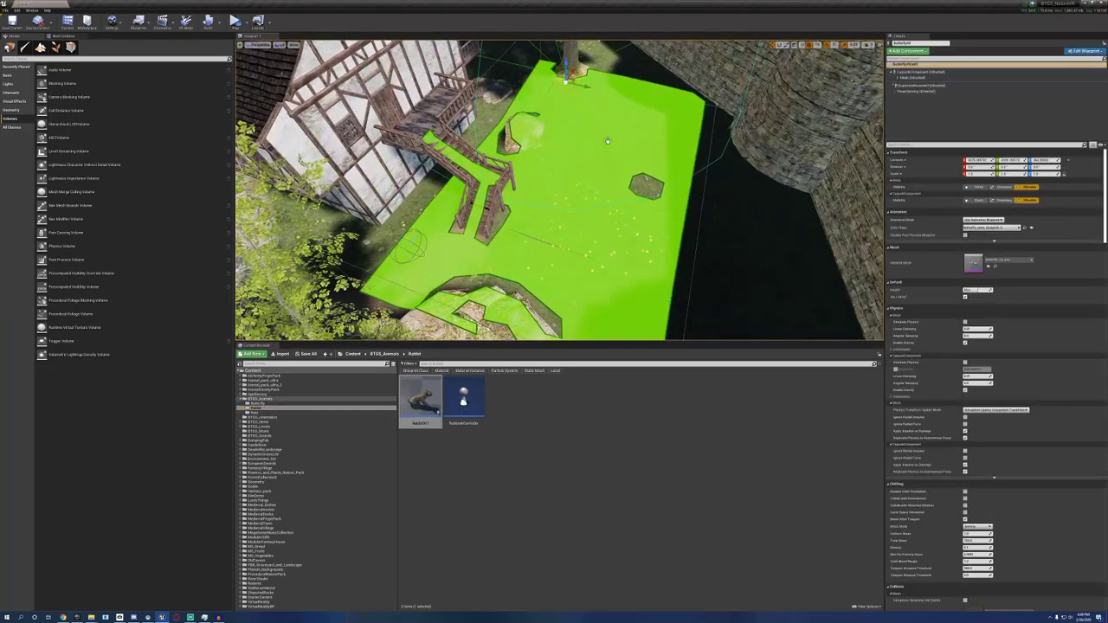
Step: Place a Nav Mesh Bounds Volume over the grass between the small shed, the boulders and the cobbled road, and scale it to fit
right_click_drag(520, 216, 692, 156)
key("w")
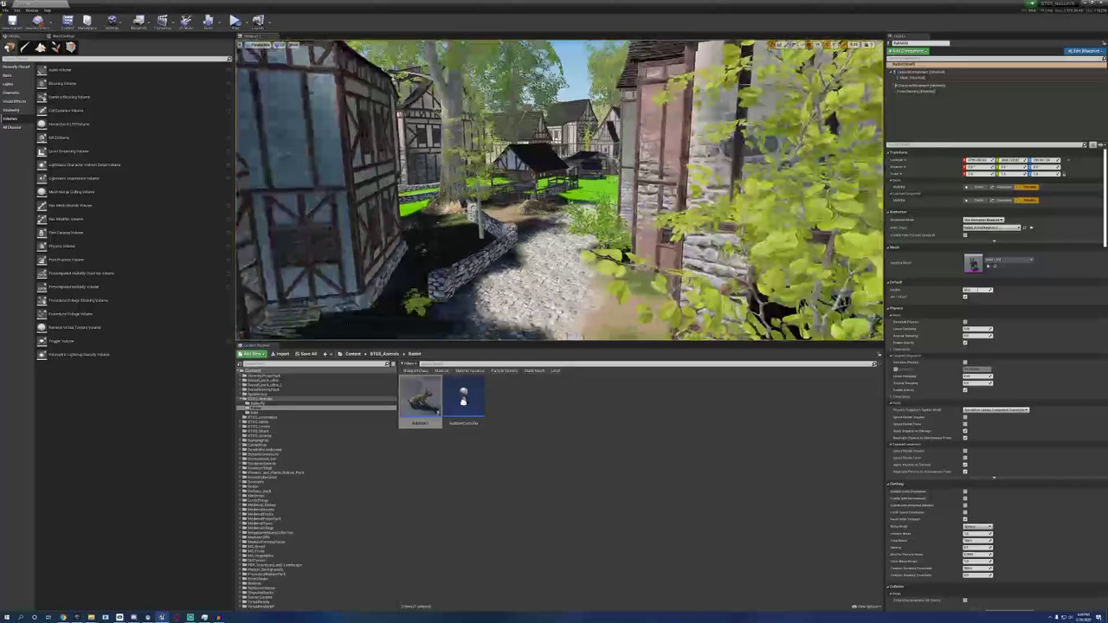
right_click_drag(554, 191, 491, 198)
key("w")
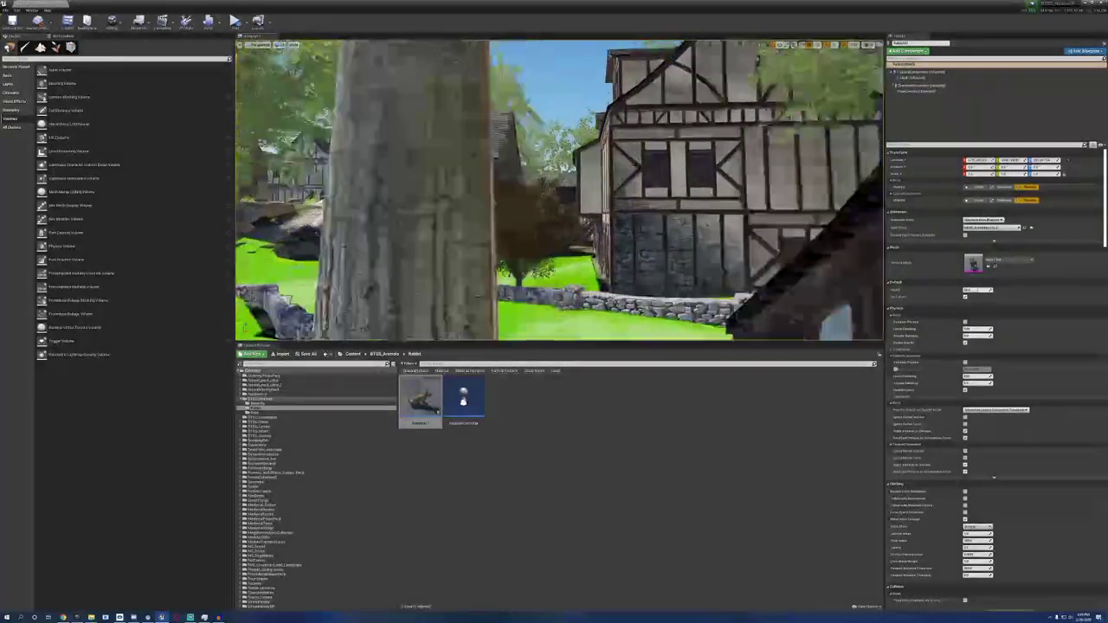
right_click_drag(555, 190, 658, 192)
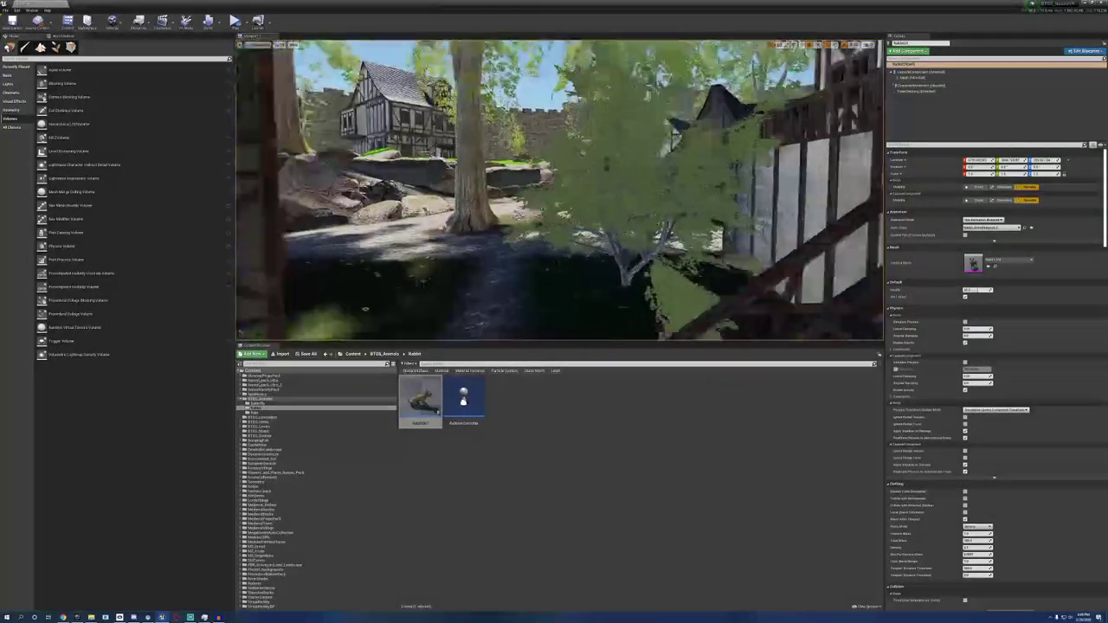
right_click_drag(554, 190, 484, 190)
right_click_drag(555, 190, 416, 184)
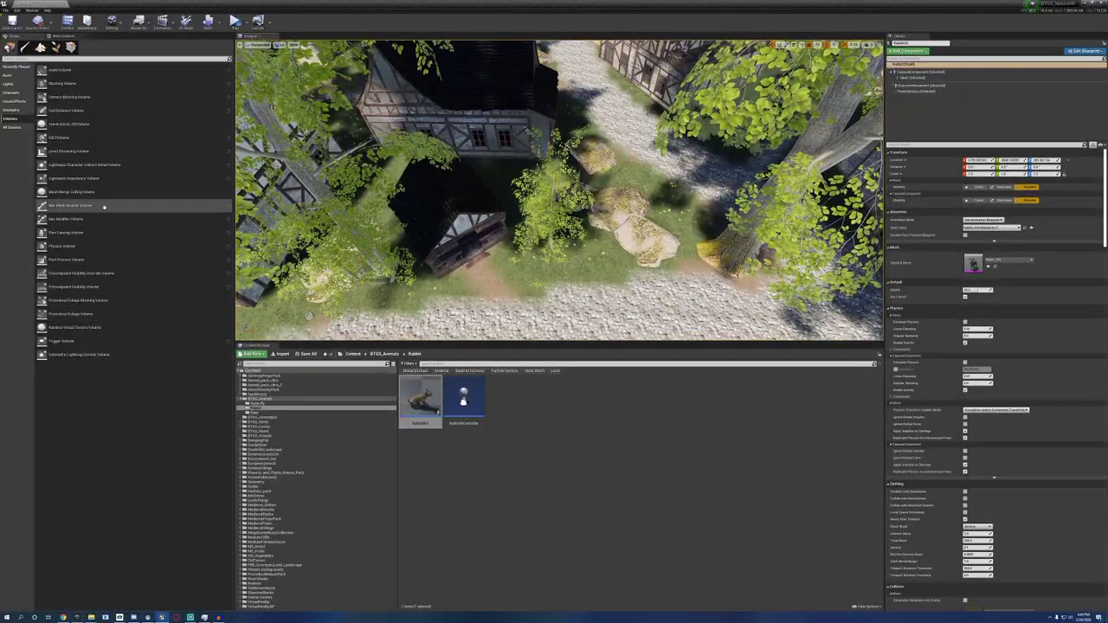
left_click_drag(600, 205, 597, 203)
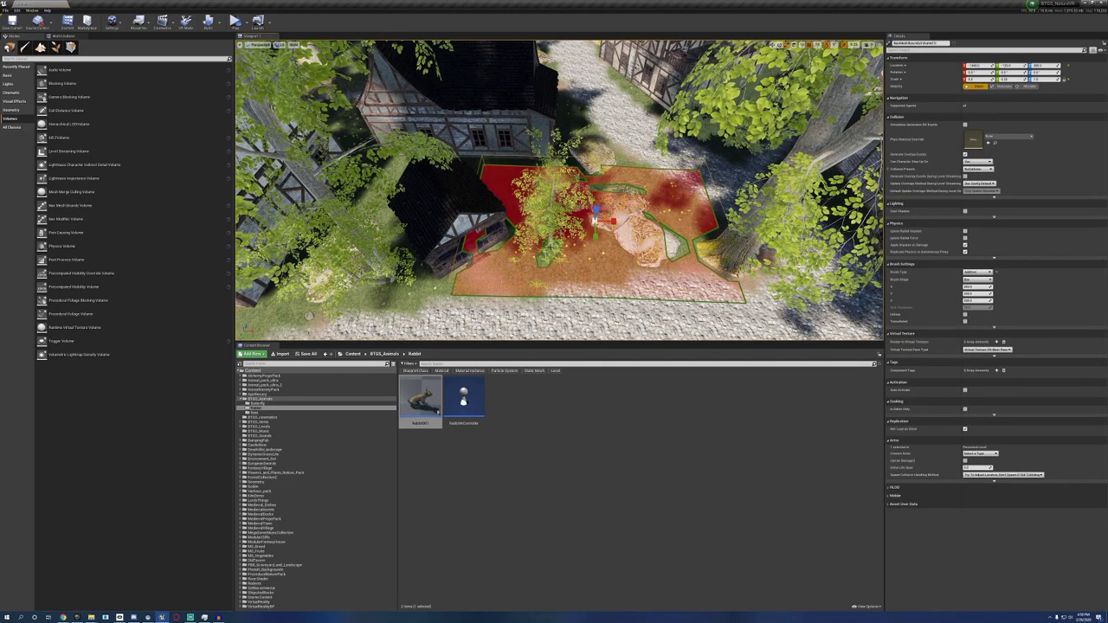
Step: Place butterflies from the Butterfly folder over the grass beside the small shed and the cobbled road
left_click(257, 404)
left_click_drag(420, 398, 587, 253)
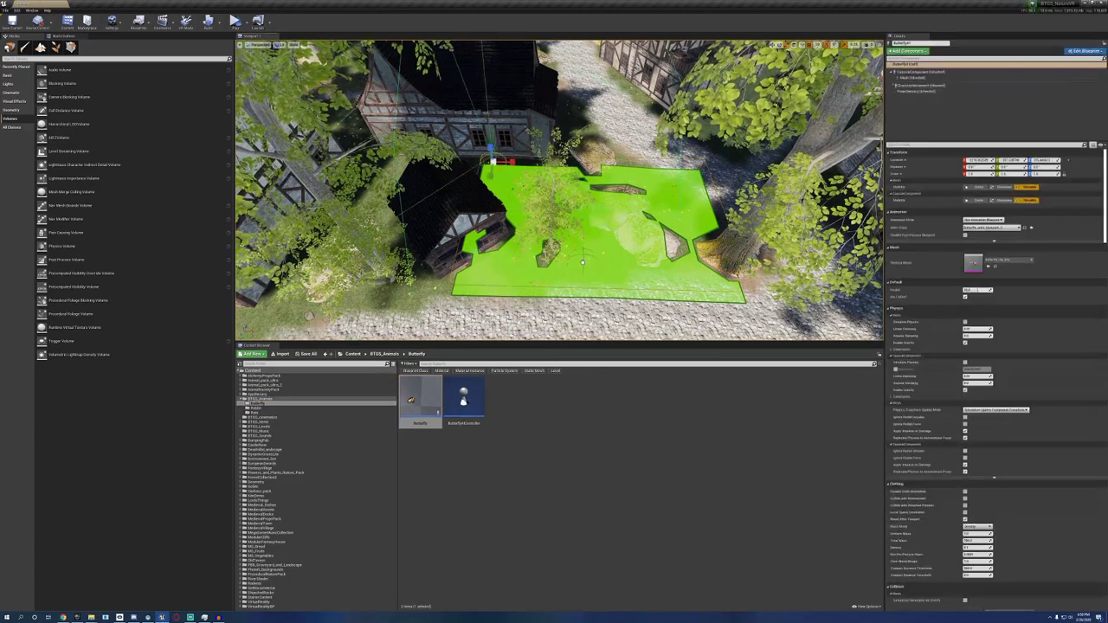
Step: Place a Nav Mesh Bounds Volume over the grass with rocks and trees between the timbered houses and the castle wall, and scale it to fit
key("w")
mouse_move(606, 267)
right_mouse_down()
mouse_move(684, 260)
mouse_move(693, 242)
mouse_move(684, 275)
mouse_move(786, 269)
right_mouse_up()
mouse_move(443, 322)
right_mouse_down()
mouse_move(485, 303)
mouse_move(431, 333)
right_mouse_up()
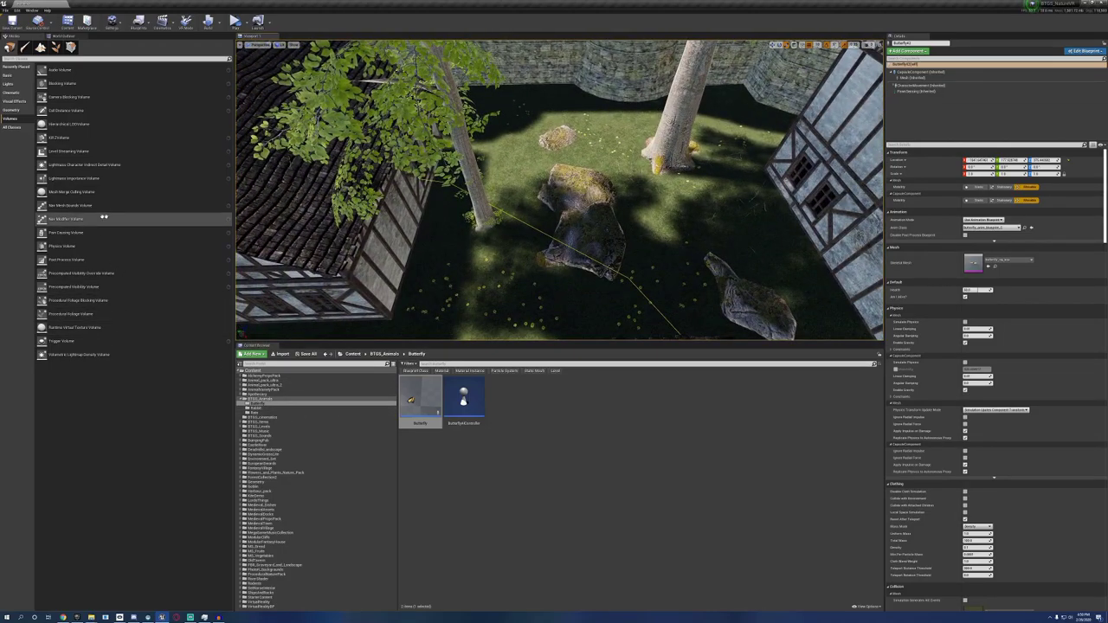
left_click_drag(87, 208, 230, 200)
left_click_drag(602, 204, 612, 179)
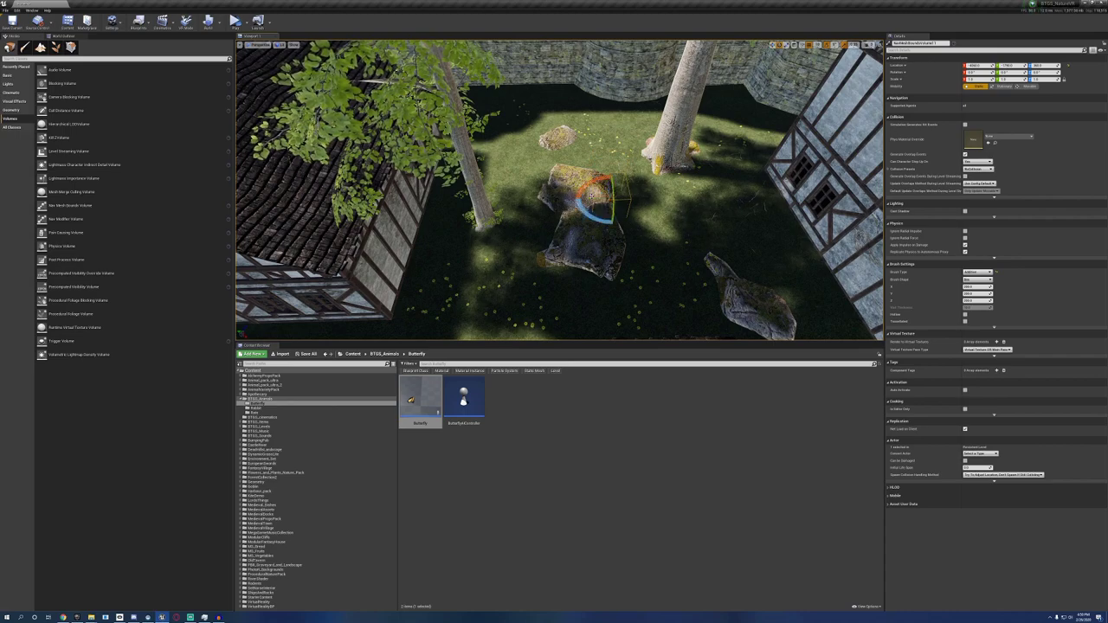
left_click_drag(589, 199, 546, 200)
left_click_drag(611, 212, 611, 251)
key("p")
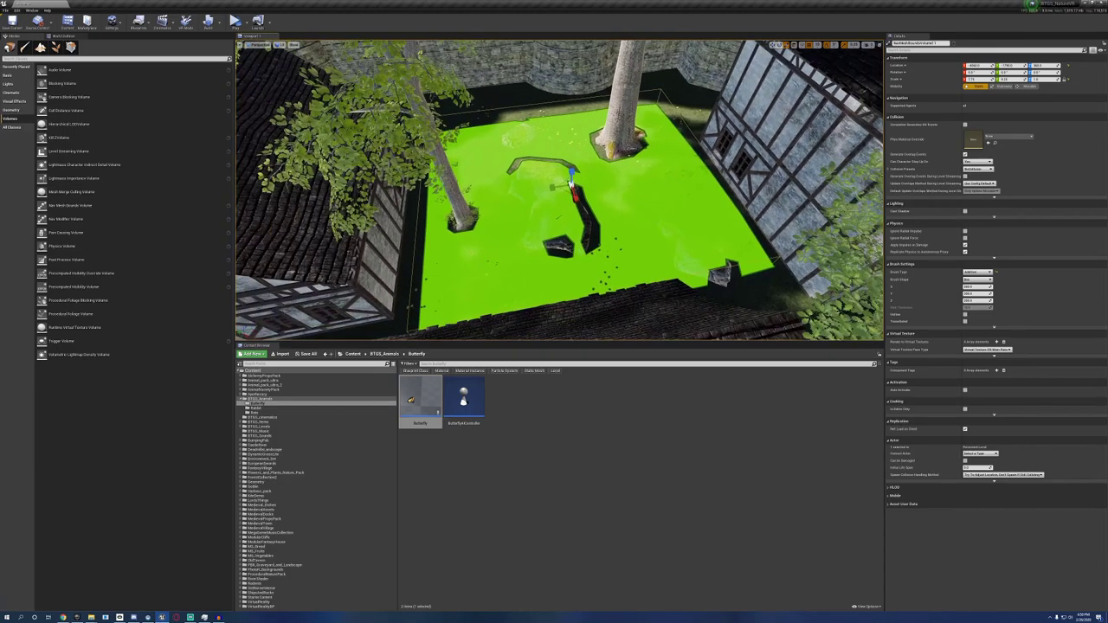
Step: Place several butterflies and a rabbit on the grass around the rocks and trees between the timbered houses
mouse_move(560, 191)
right_mouse_down()
mouse_move(555, 177)
mouse_move(510, 173)
mouse_move(584, 180)
mouse_move(561, 174)
right_mouse_up()
left_click_drag(414, 392, 430, 131)
left_click_drag(418, 392, 686, 145)
key("f")
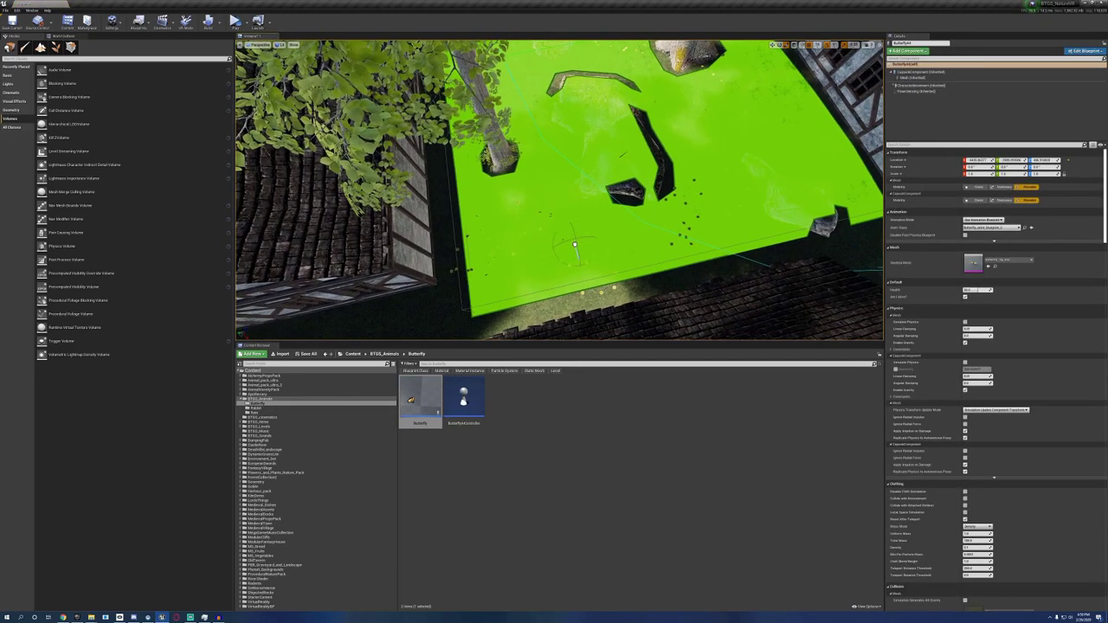
left_click(256, 408)
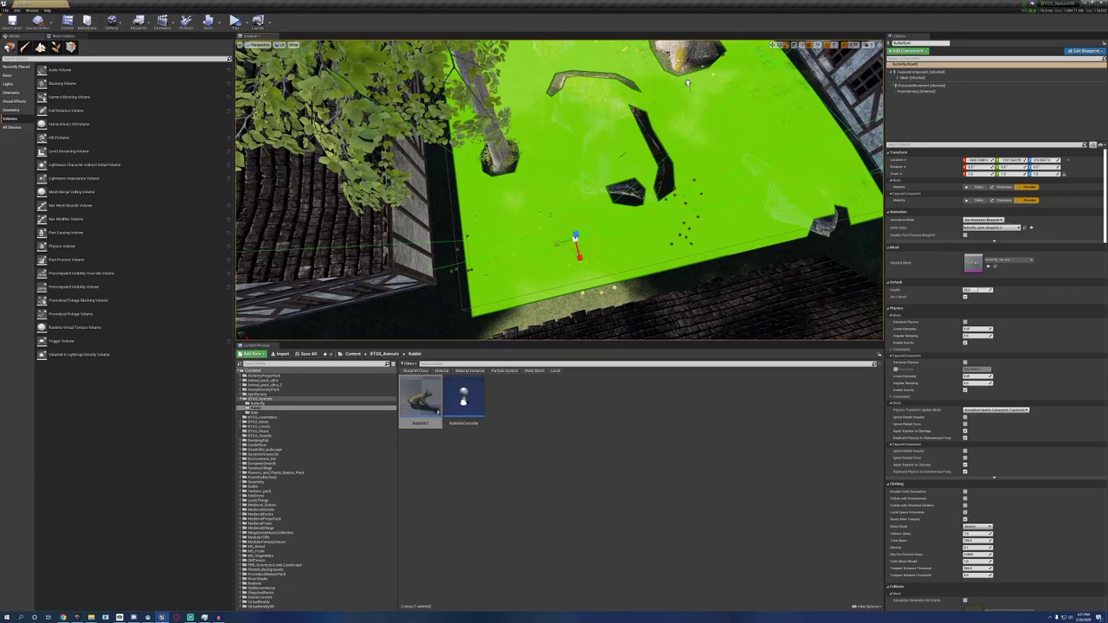
key("w")
mouse_move(519, 281)
right_mouse_down()
mouse_move(493, 238)
mouse_move(520, 225)
mouse_move(537, 268)
right_mouse_up()
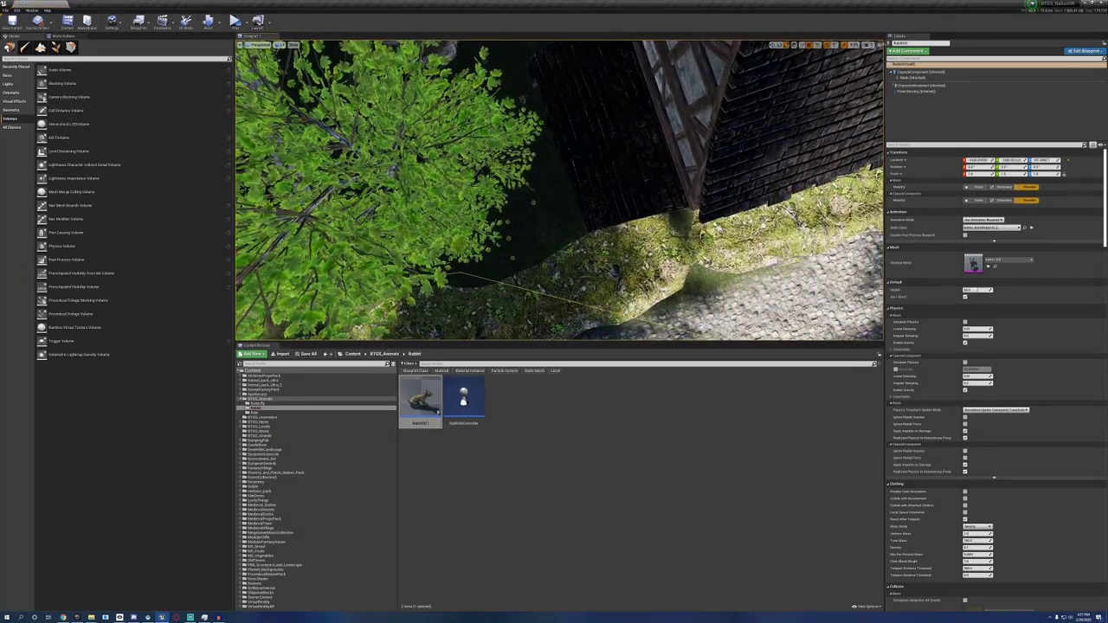
Step: Place a Nav Mesh Bounds Volume beside the open-sided shed in the stone-walled yard and lower it onto the ground
left_click(869, 45)
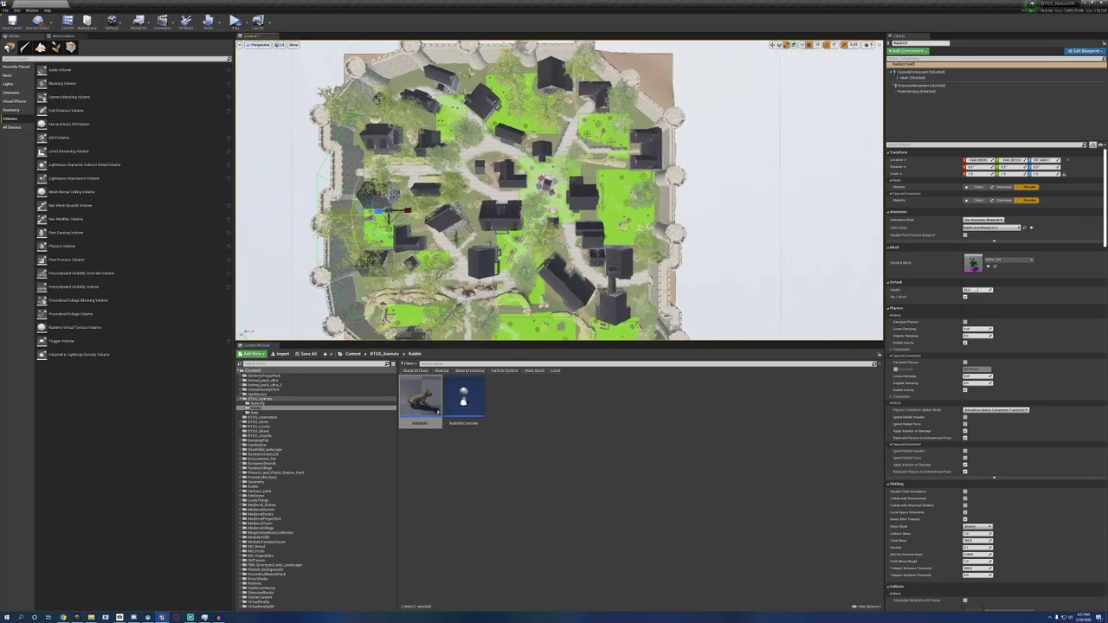
mouse_move(487, 187)
right_mouse_down()
mouse_move(424, 187)
mouse_move(487, 187)
right_mouse_up()
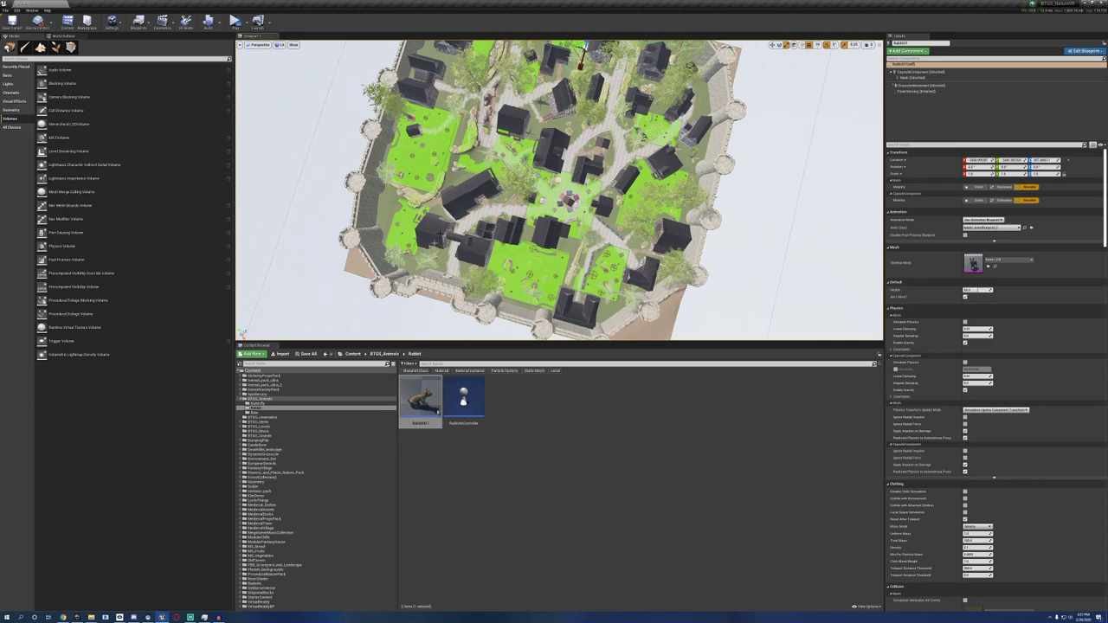
right_click_drag(580, 264, 549, 150)
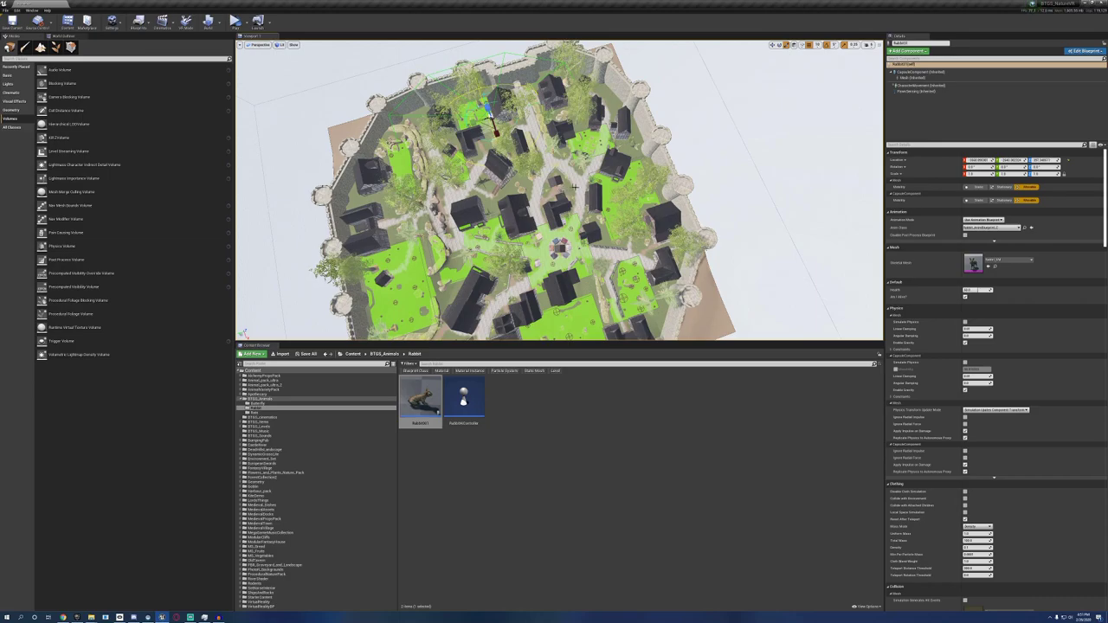
right_click_drag(559, 190, 589, 182)
key("w")
key("w")
key("w")
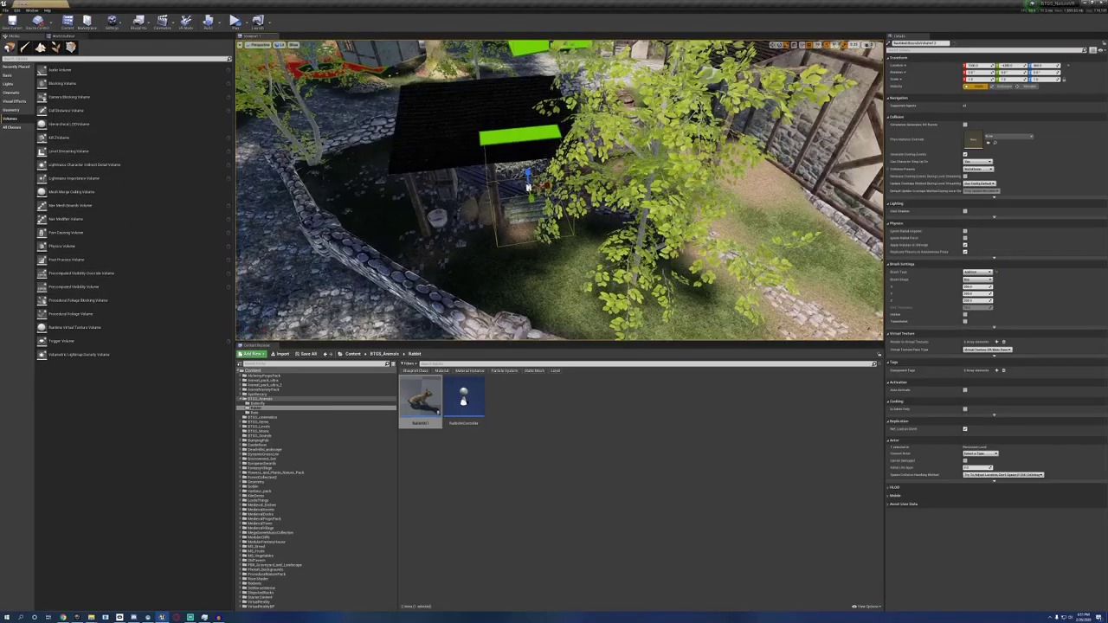
right_click_drag(554, 186, 567, 184)
left_click_drag(567, 177, 569, 210)
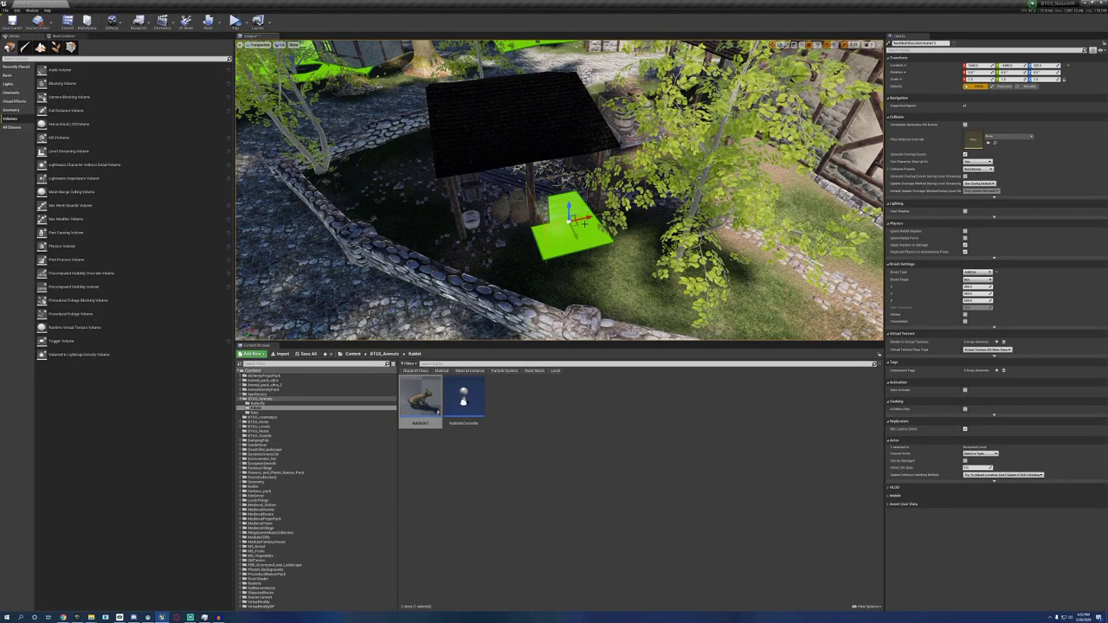
key("p")
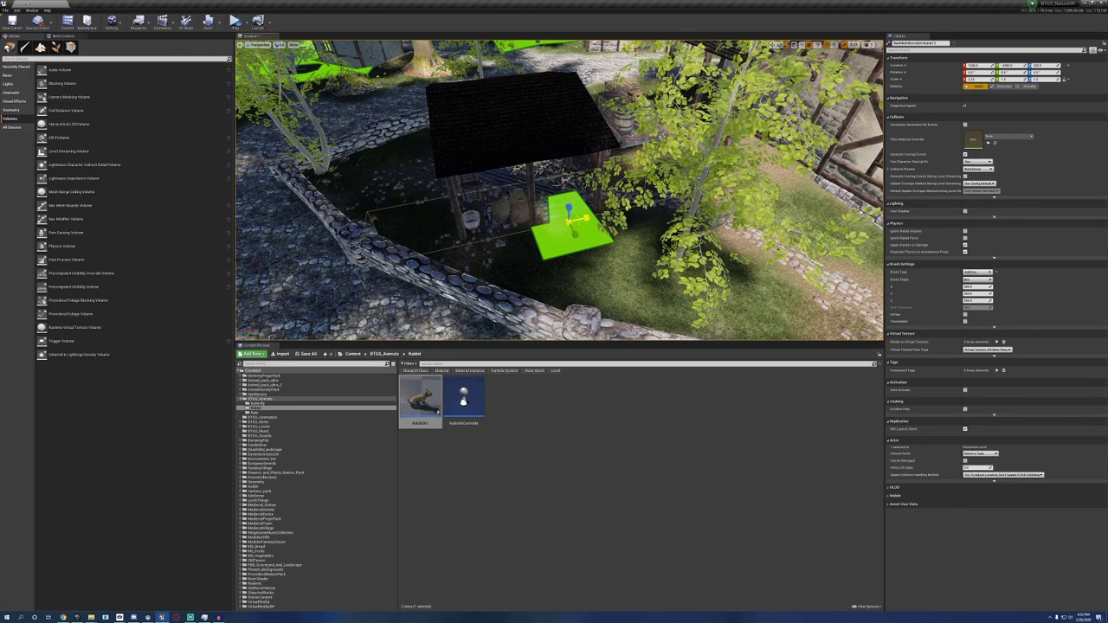
Step: Scale and shift the navigation volume to cover the ground around the open-sided shed up to the stone wall
right_click_drag(585, 218, 563, 232)
left_click_drag(438, 173, 598, 224, "alt")
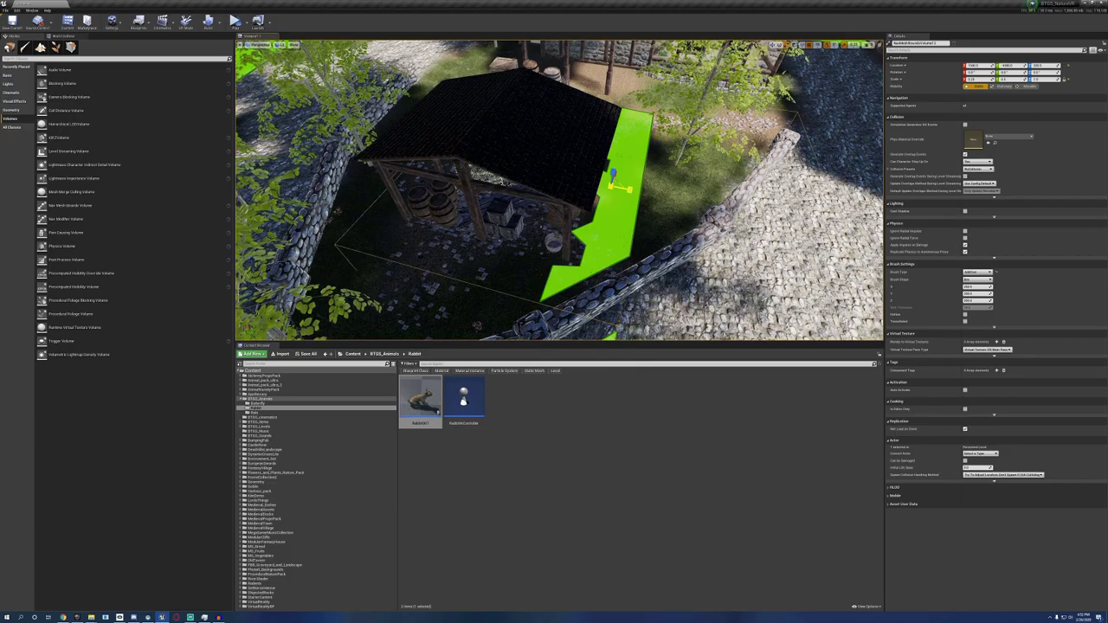
right_click_drag(621, 192, 597, 208)
left_click_drag(615, 110, 622, 106)
right_click_drag(622, 105, 517, 159)
left_click_drag(518, 159, 521, 161)
right_click_drag(521, 161, 545, 204)
Step: Place rats from the Rats folder around the open-sided shed and scale down the two near the stone wall together
left_click(263, 413)
left_click_drag(467, 401, 618, 216)
right_click_drag(618, 217, 572, 195)
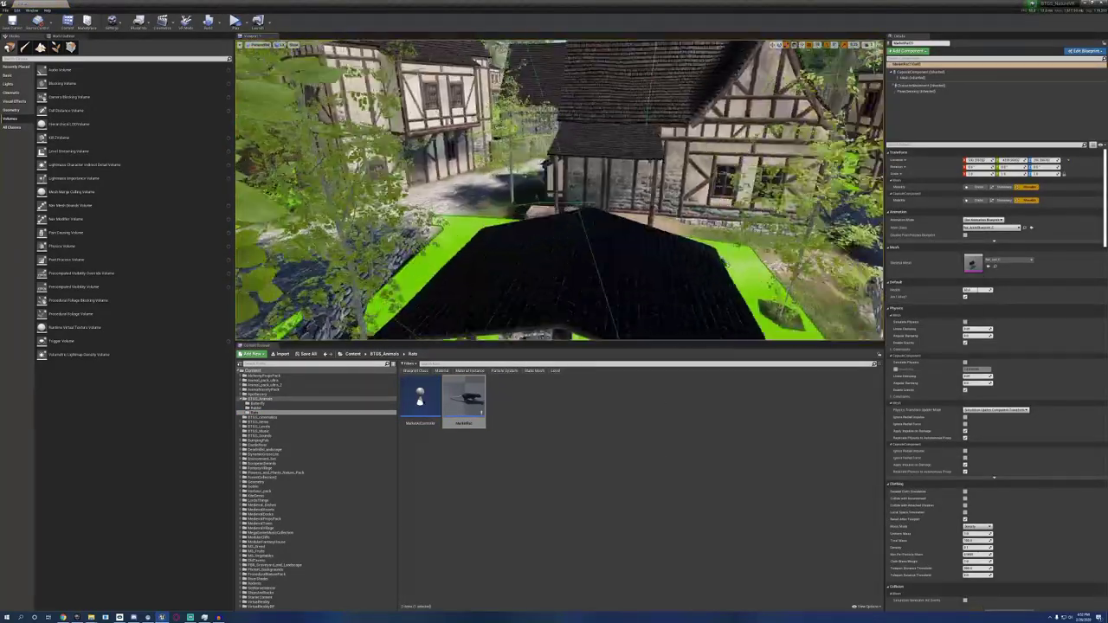
left_click(482, 217, "ctrl")
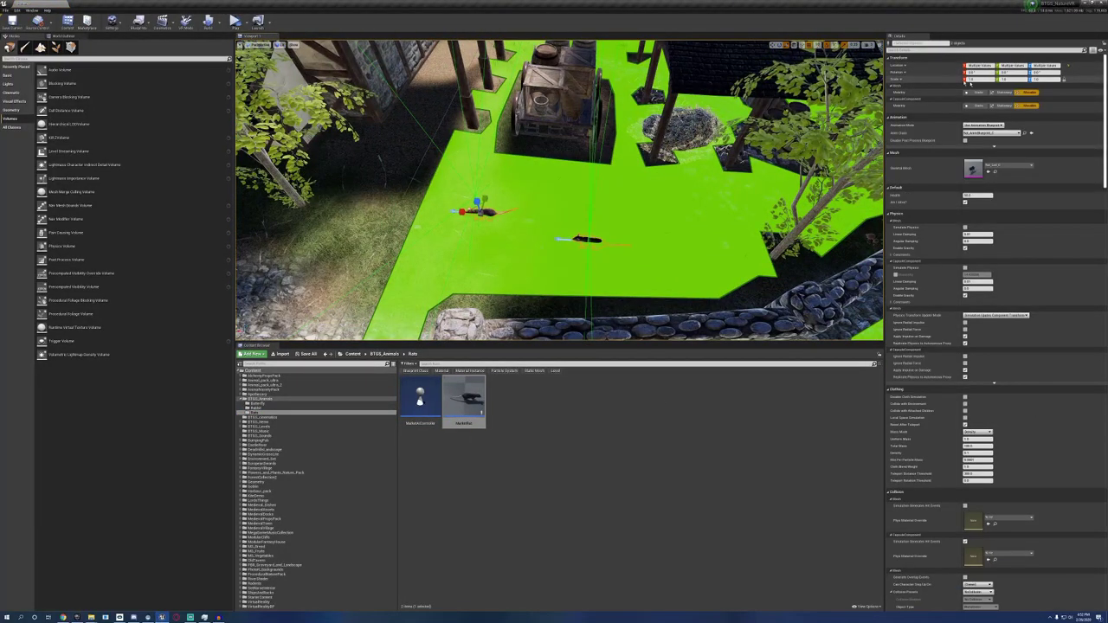
key("Return")
right_click_drag(571, 208, 558, 197)
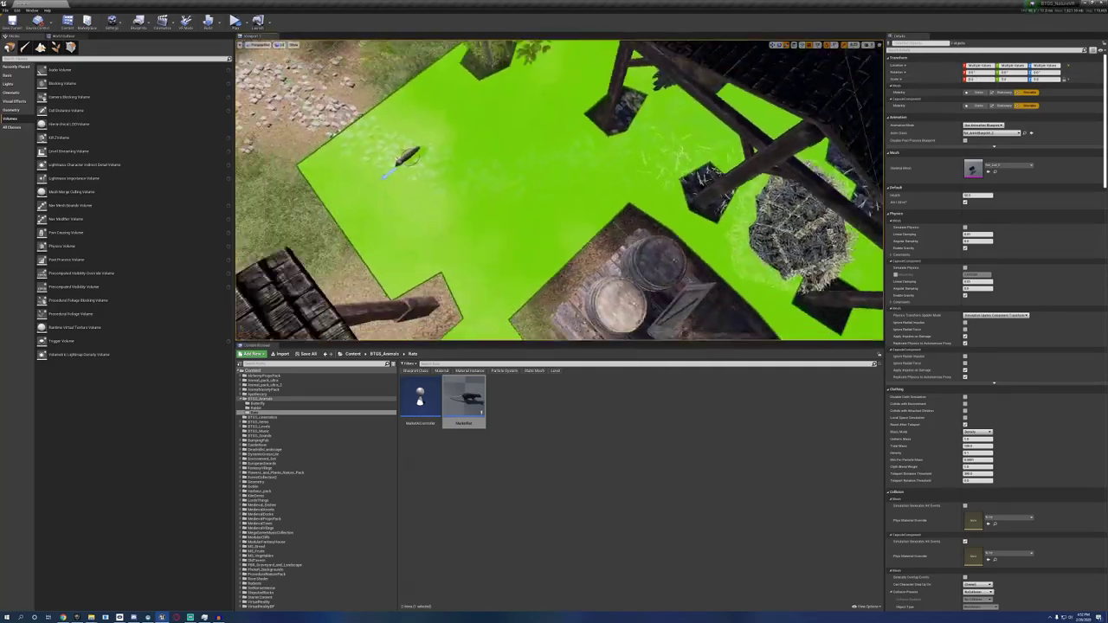
Step: Scale down the single rat on the partly cobbled ground near the barrel cart
left_click(532, 208)
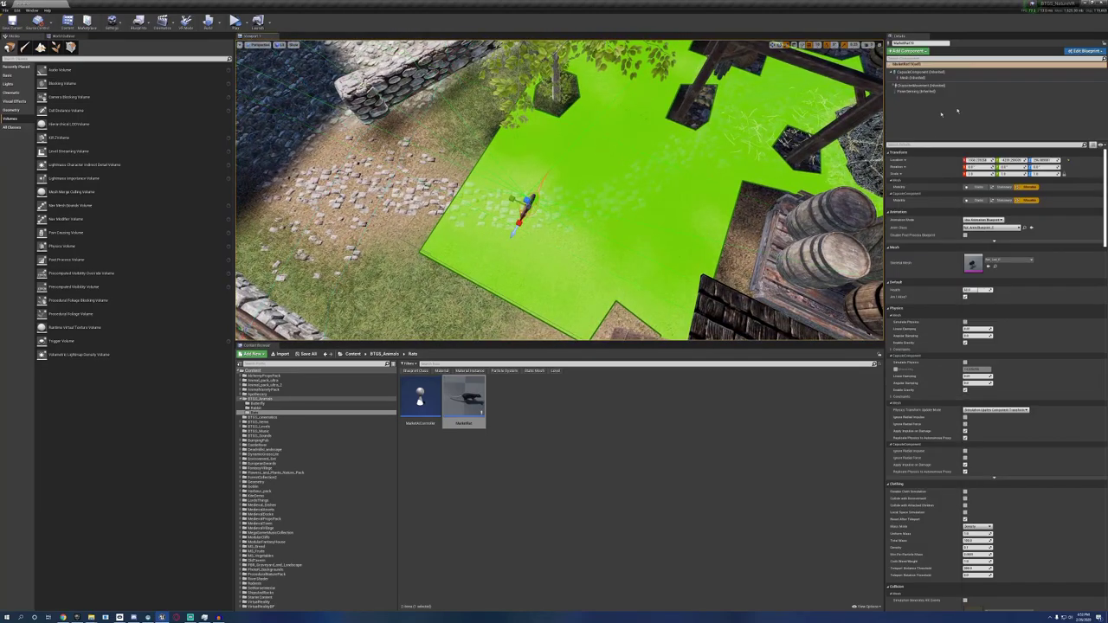
left_click(982, 175)
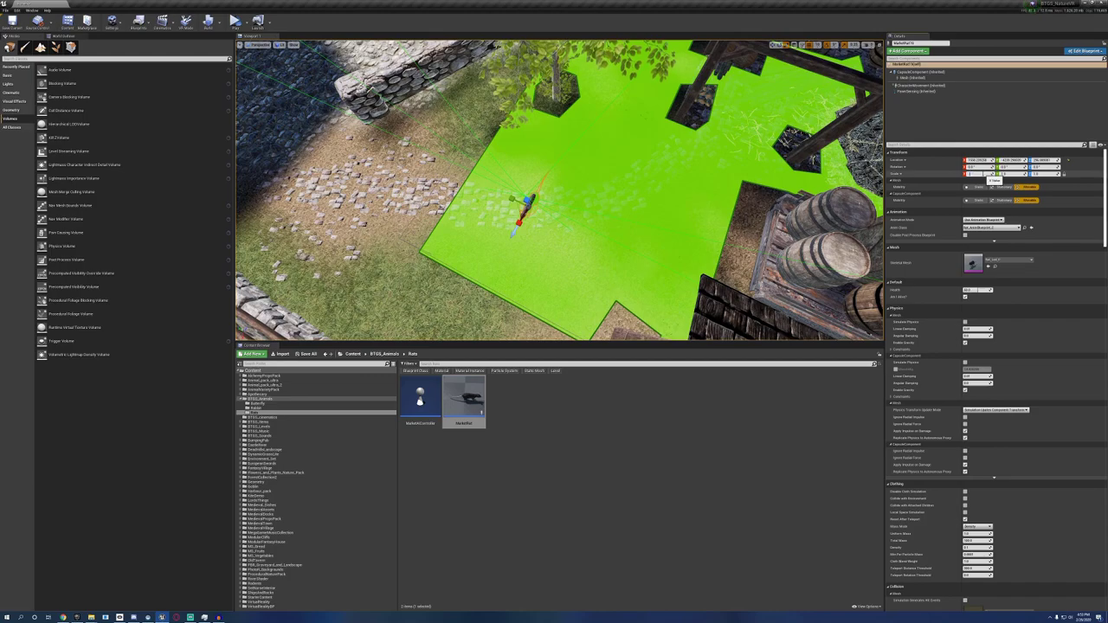
left_click(992, 174)
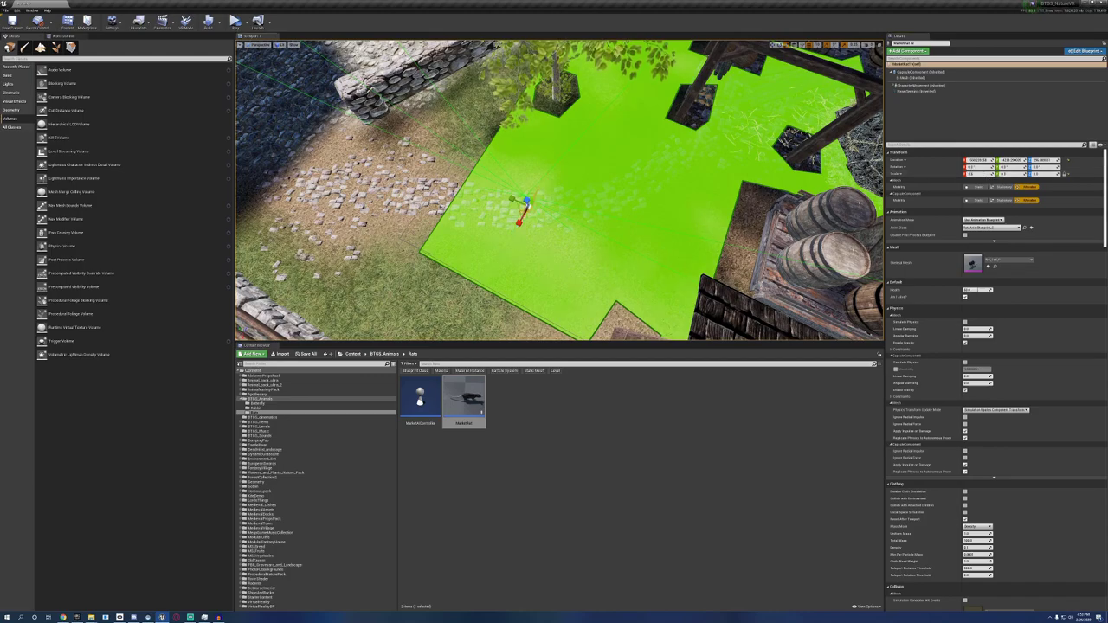
right_click_drag(590, 208, 558, 191)
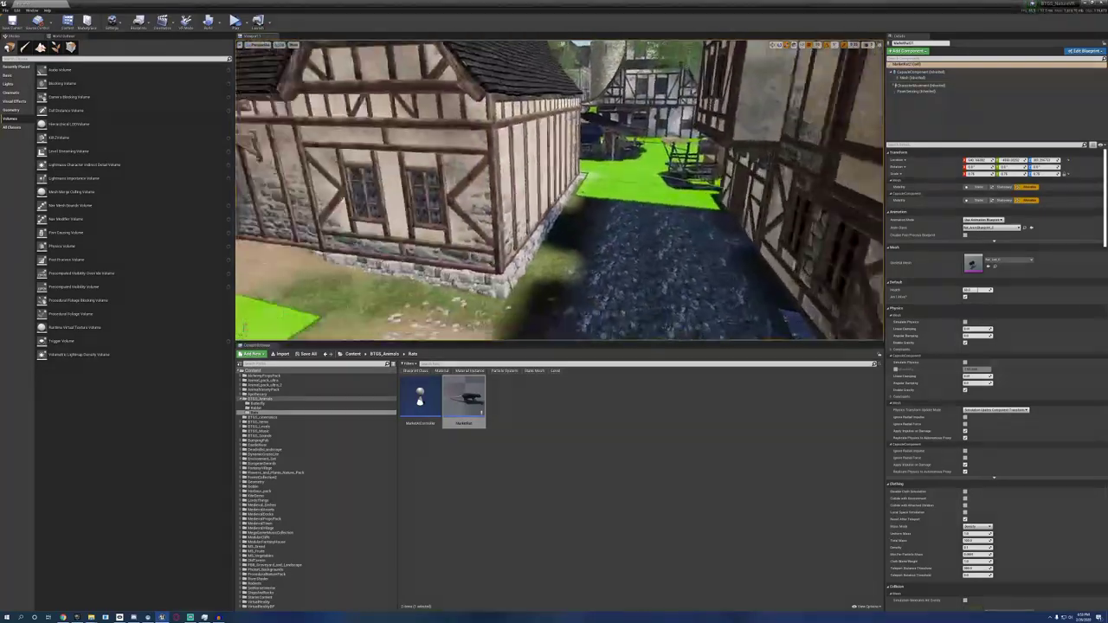
right_click_drag(558, 191, 606, 183)
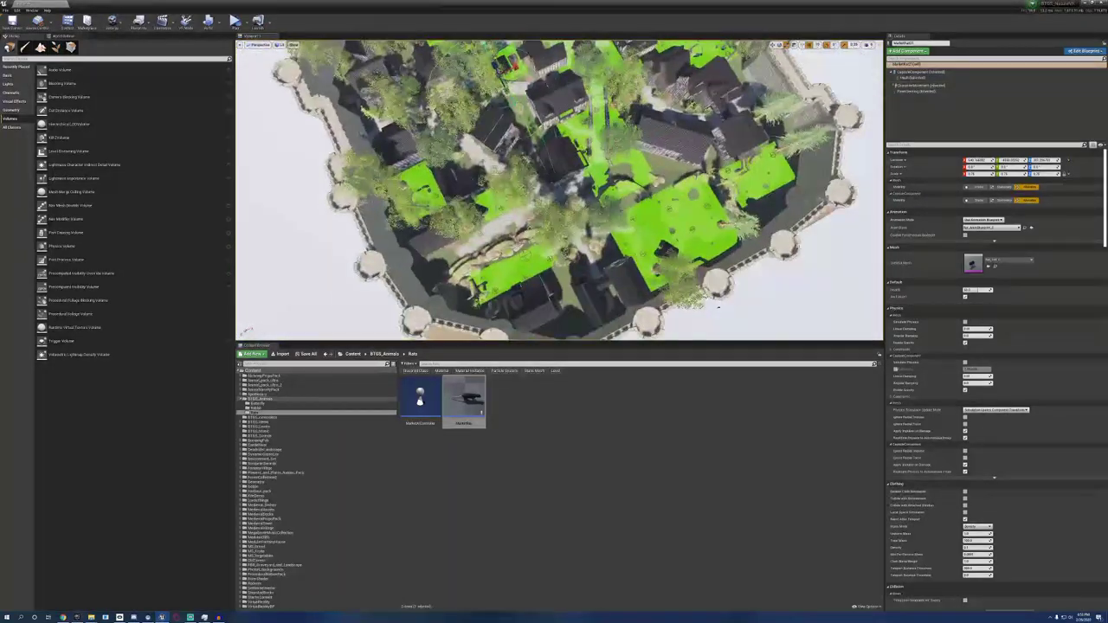